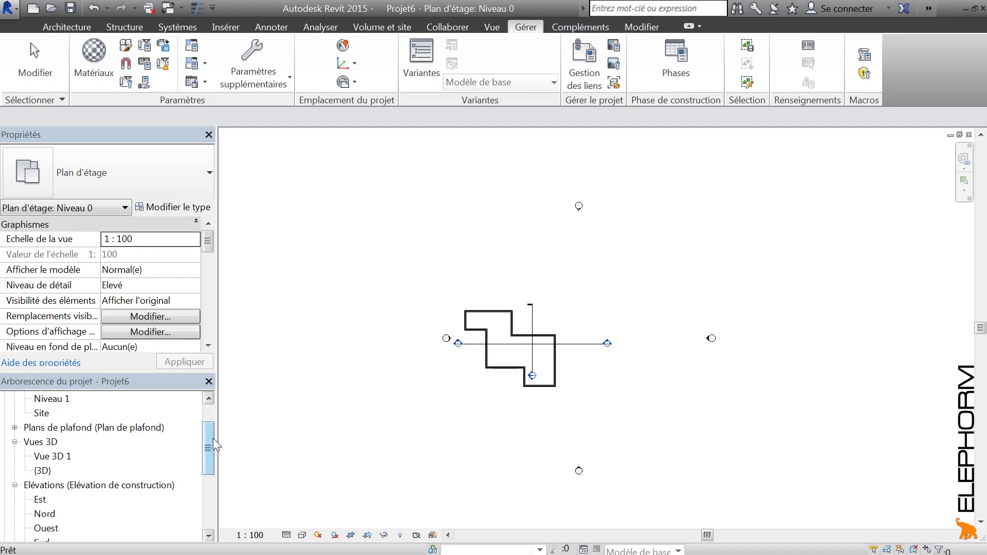
Open the Coupe 1 section and extend the left edge of its crop region past the grey wall.
drag(213, 438, 219, 471)
double_click(47, 487)
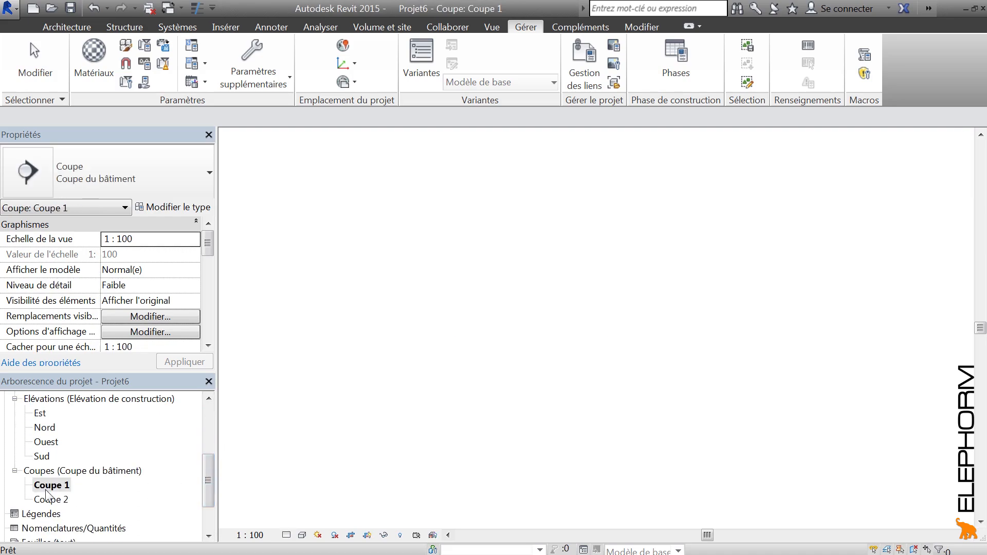
click(440, 244)
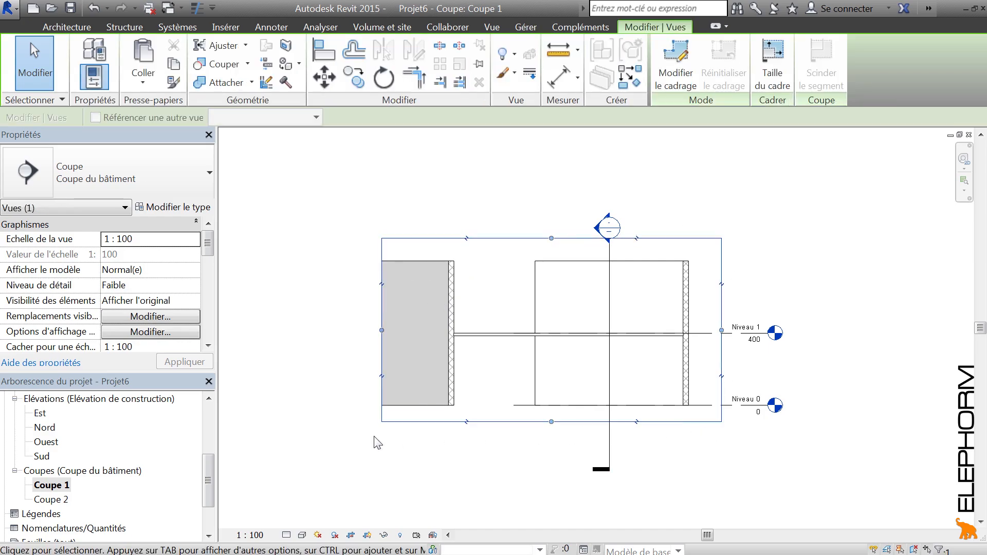
drag(382, 331, 343, 331)
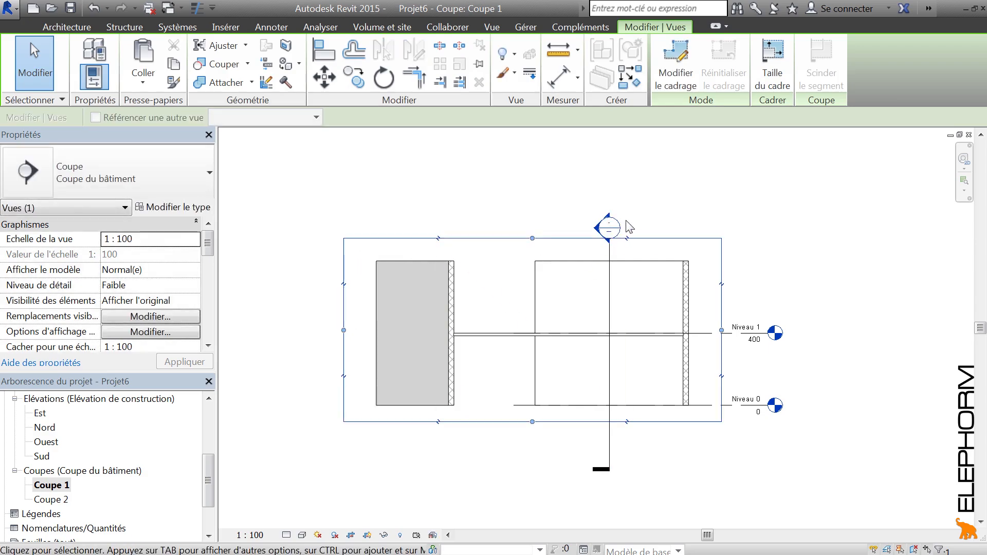
click(609, 279)
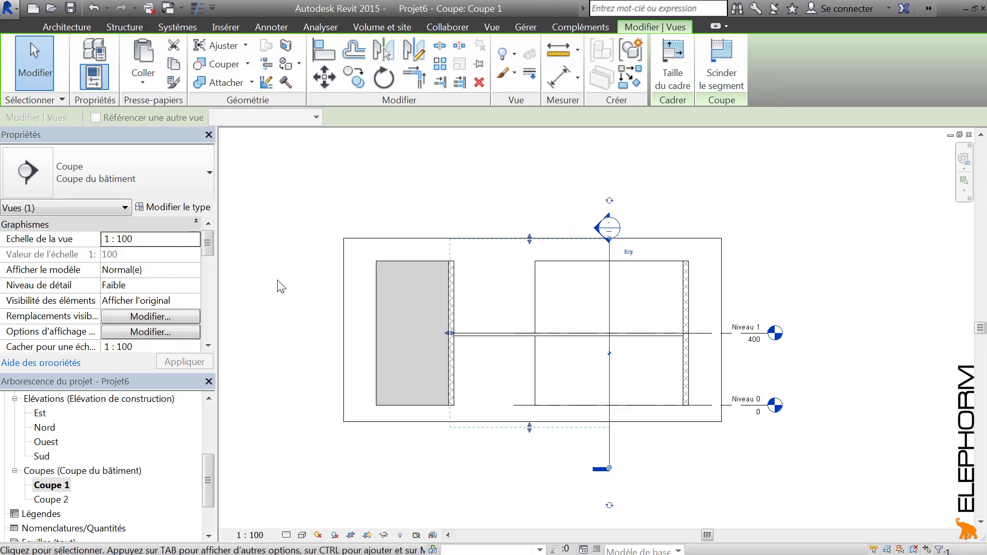
Open the Niveau 0 floor plan, check the extent of the vertical section line and display the view's crop region.
drag(209, 480, 207, 428)
double_click(52, 428)
click(571, 342)
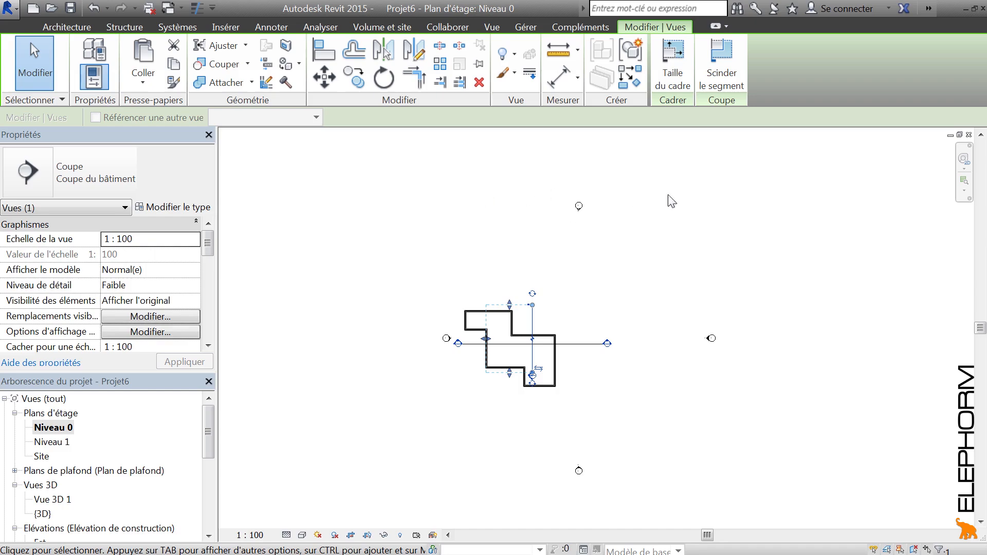
click(517, 275)
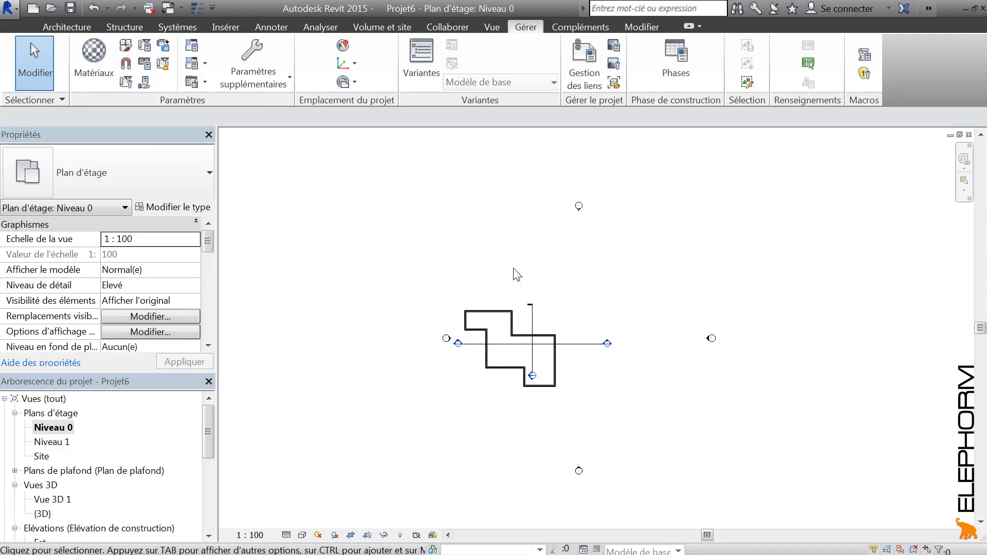
click(368, 537)
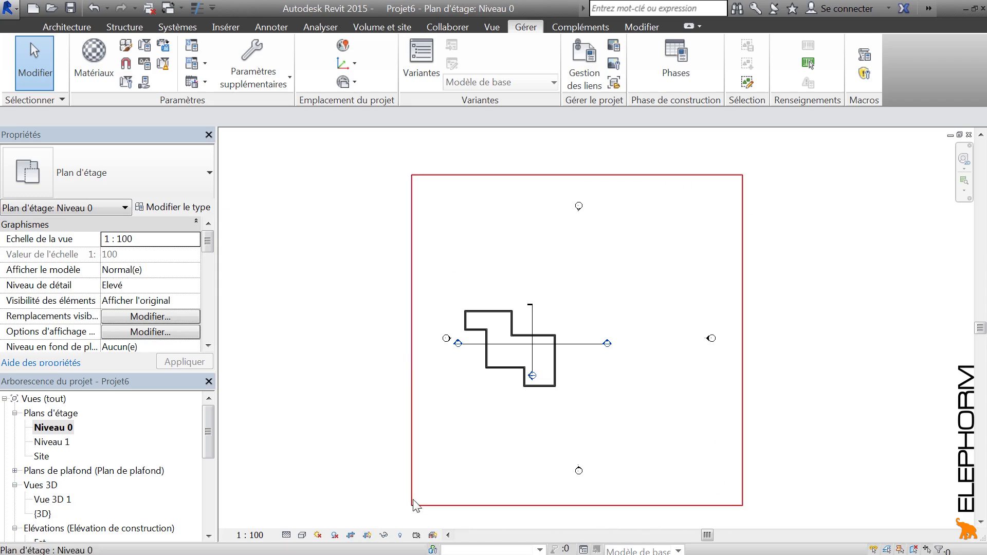
Shrink the Niveau 0 crop region on all four sides so that it closely surrounds the building walls.
click(677, 177)
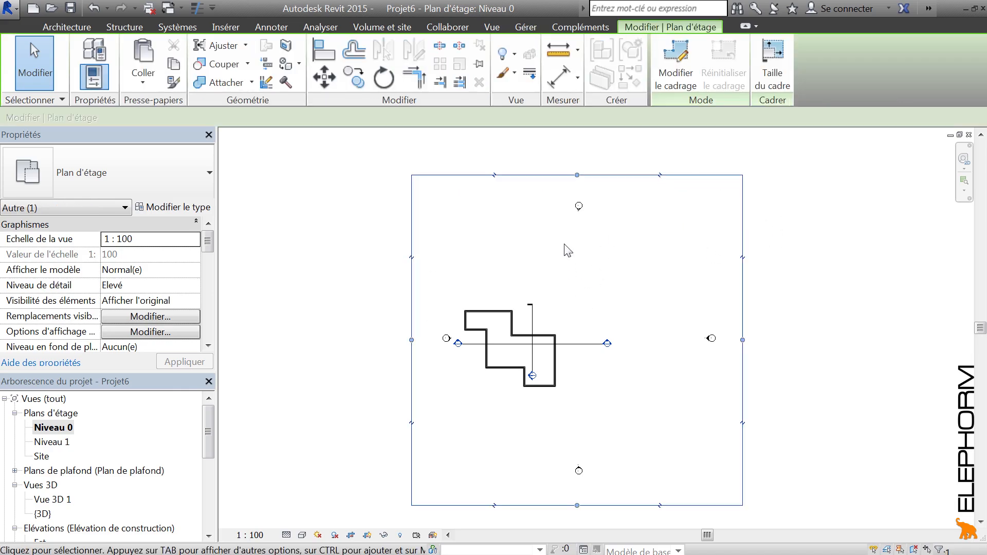
drag(577, 175, 573, 300)
drag(743, 402, 565, 401)
drag(487, 506, 493, 394)
drag(411, 348, 457, 344)
click(453, 454)
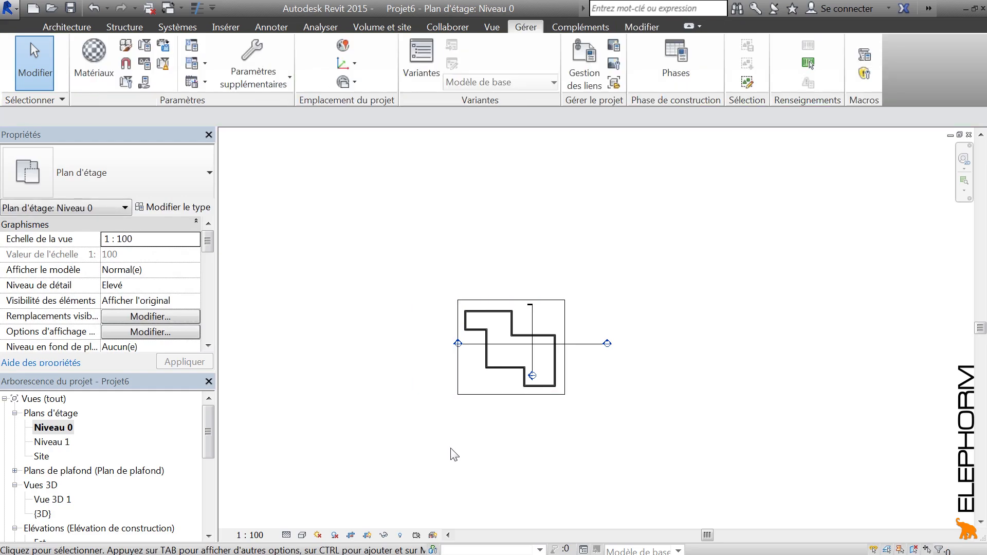
Lower the crop region's upper edge to cut through the building and raise it back above the walls.
click(511, 301)
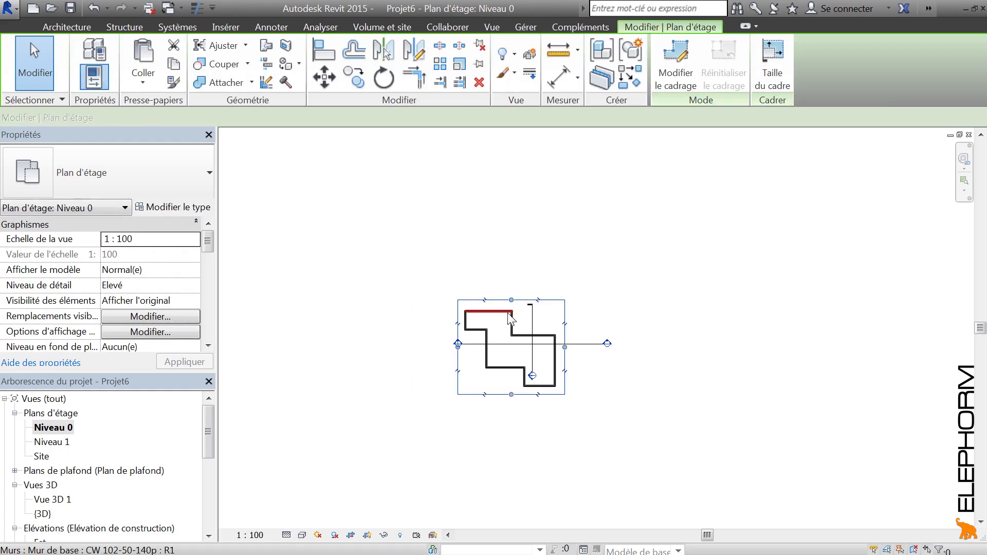
drag(511, 300, 509, 354)
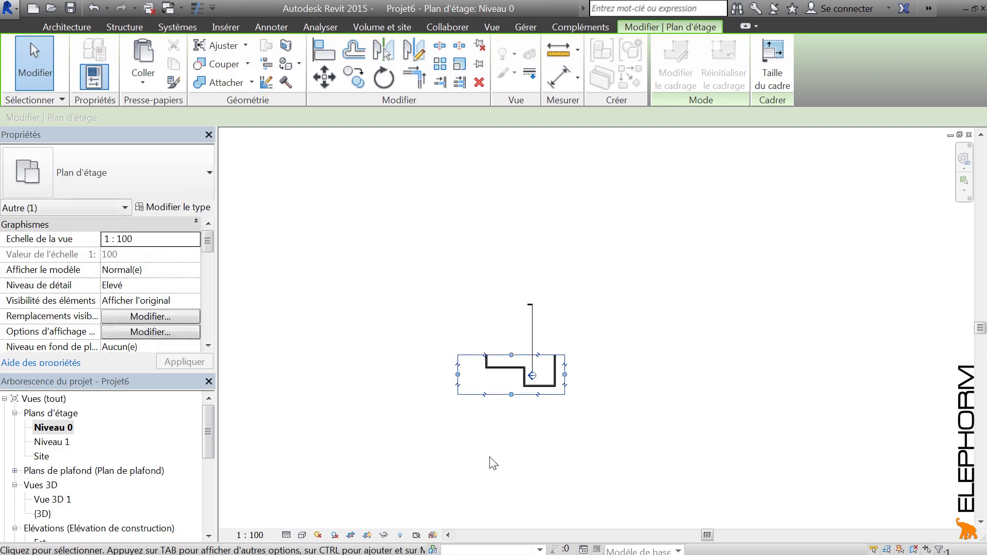
click(493, 461)
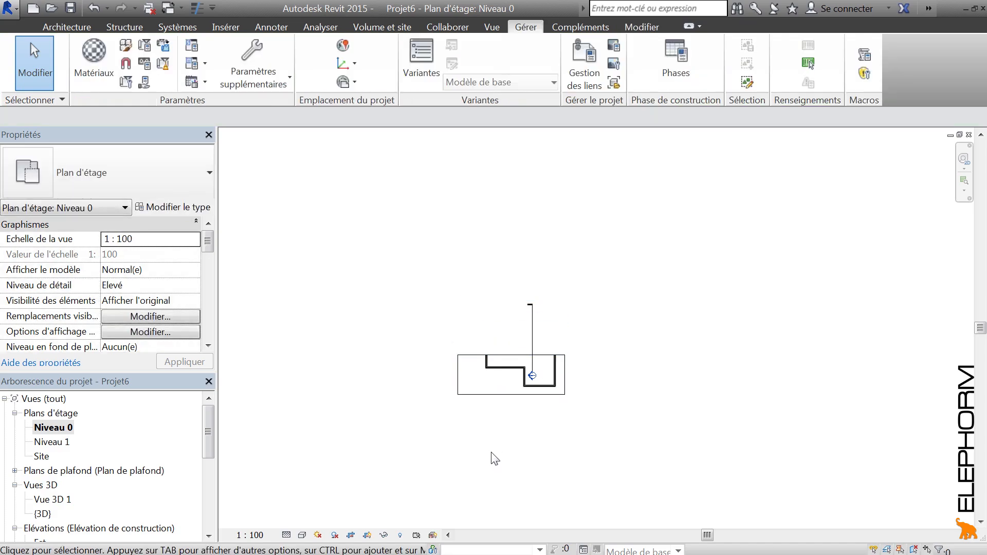
click(472, 355)
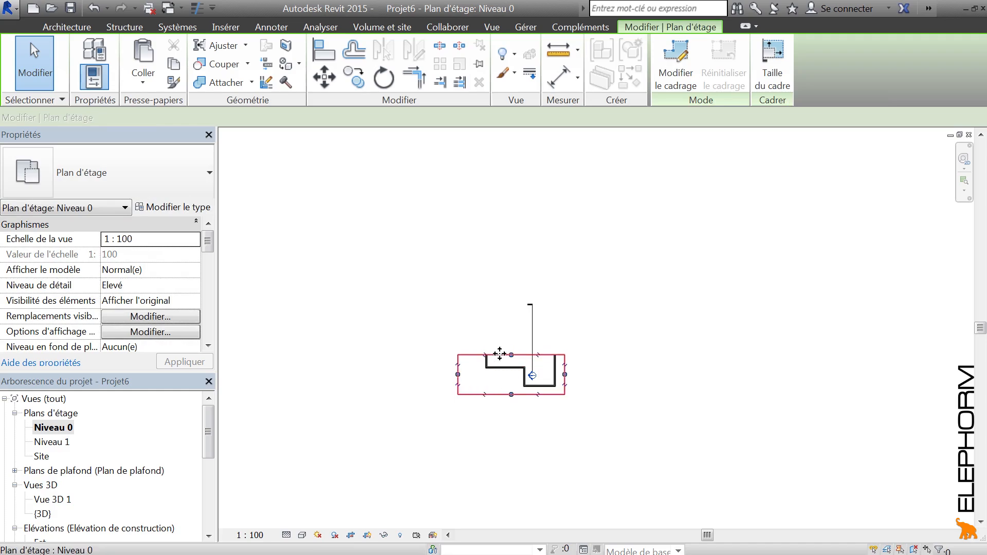
drag(503, 355, 504, 301)
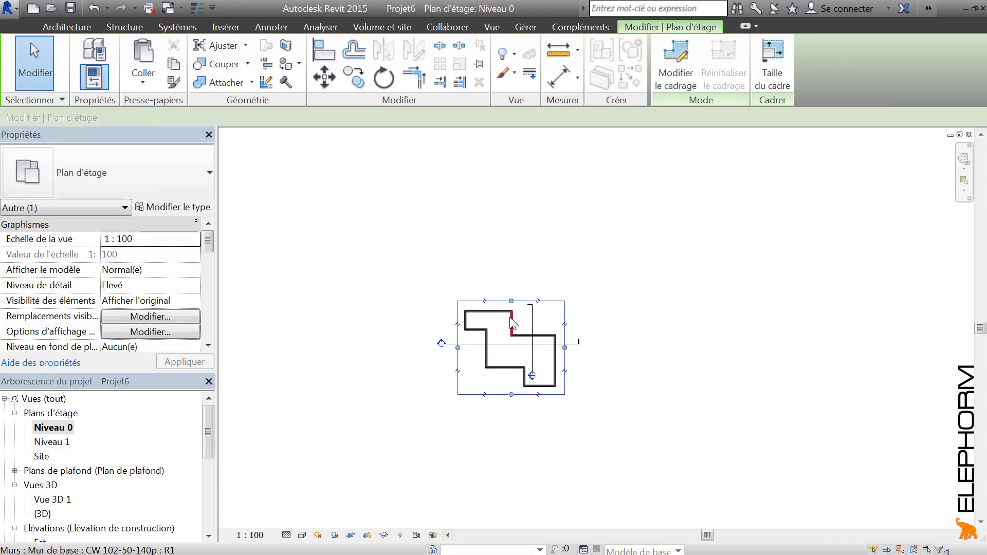
Split the crop region into two side-by-side zones and extend the left zone until both merge again.
click(540, 319)
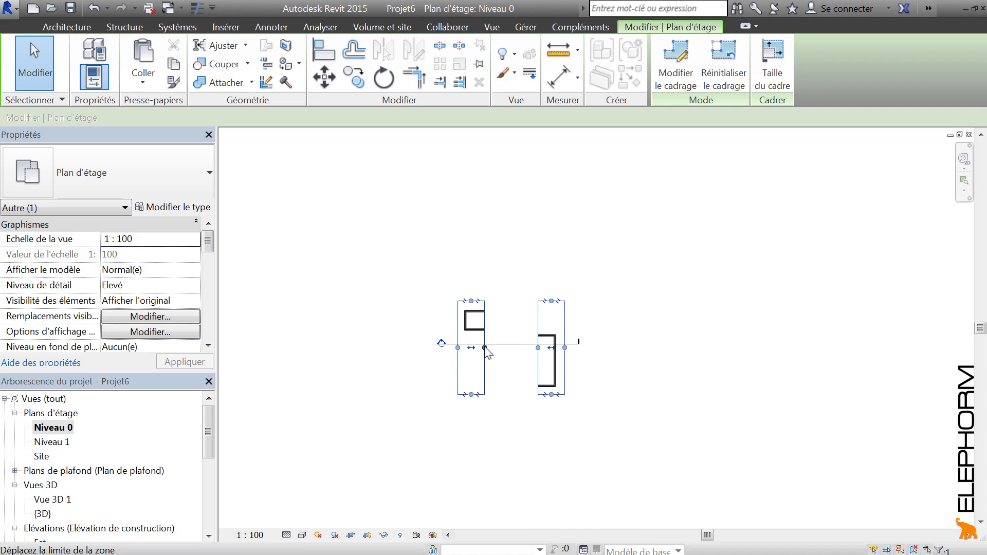
drag(485, 348, 538, 350)
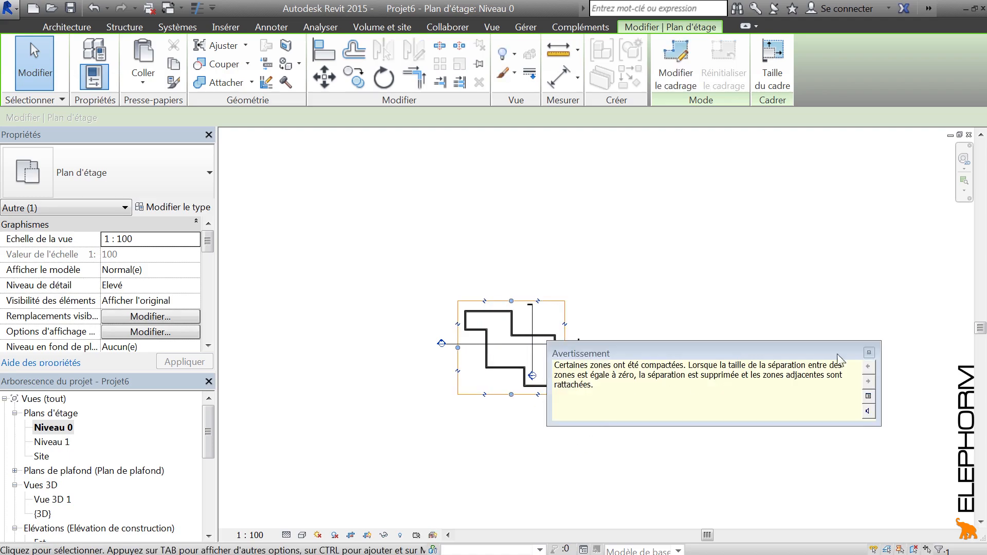
click(869, 352)
scroll(524, 394, up, 3)
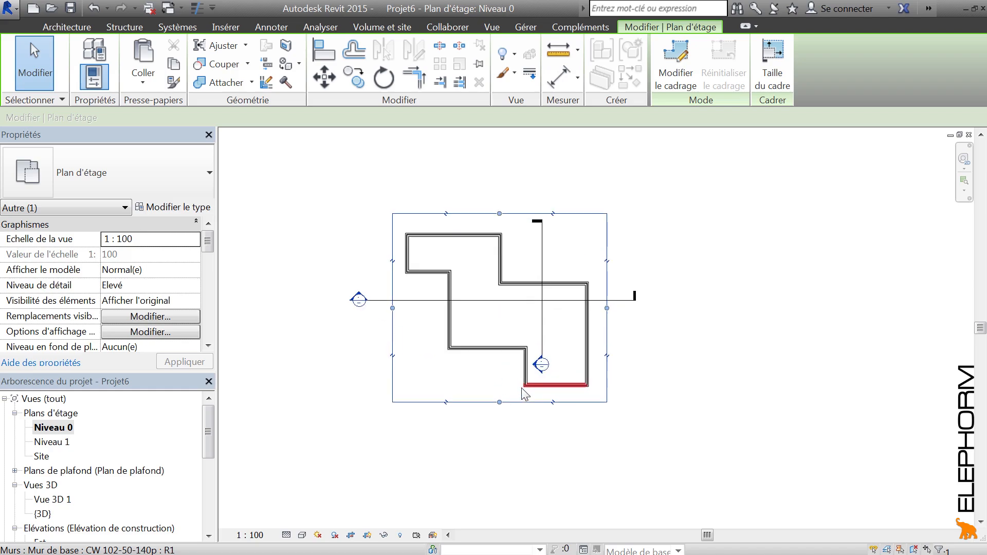
Split the crop region into upper and lower zones, and bring them together until they merge again.
key(ctrl+z)
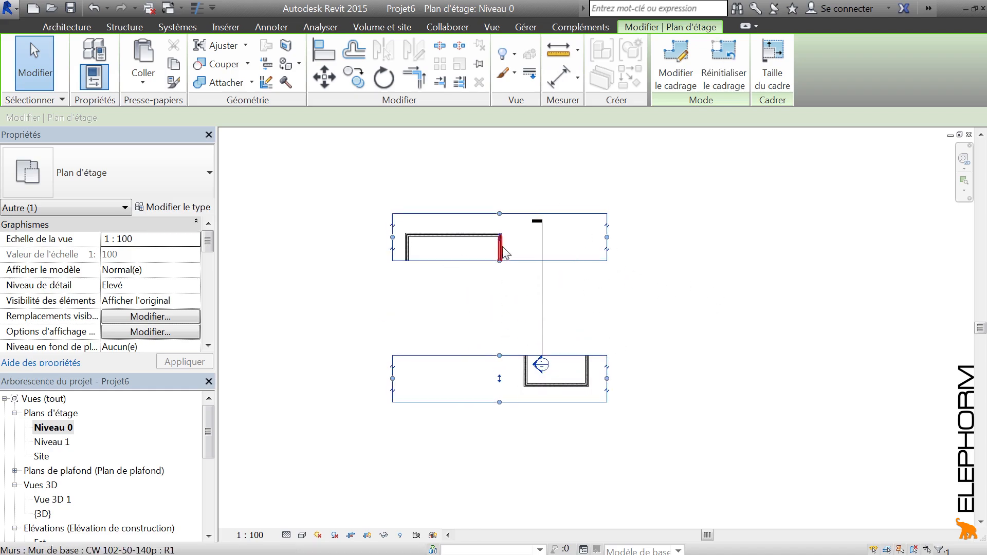
drag(500, 238, 500, 314)
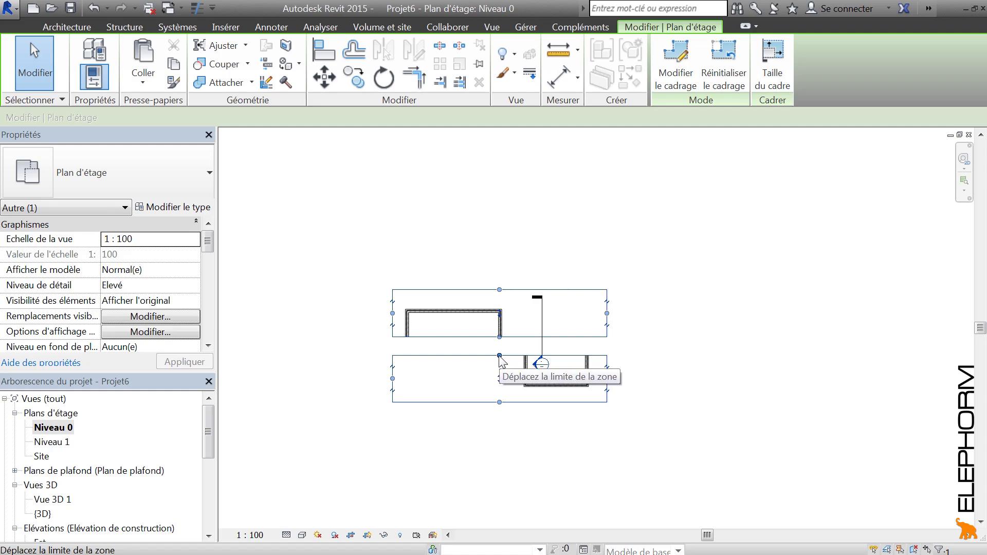
drag(501, 356, 501, 336)
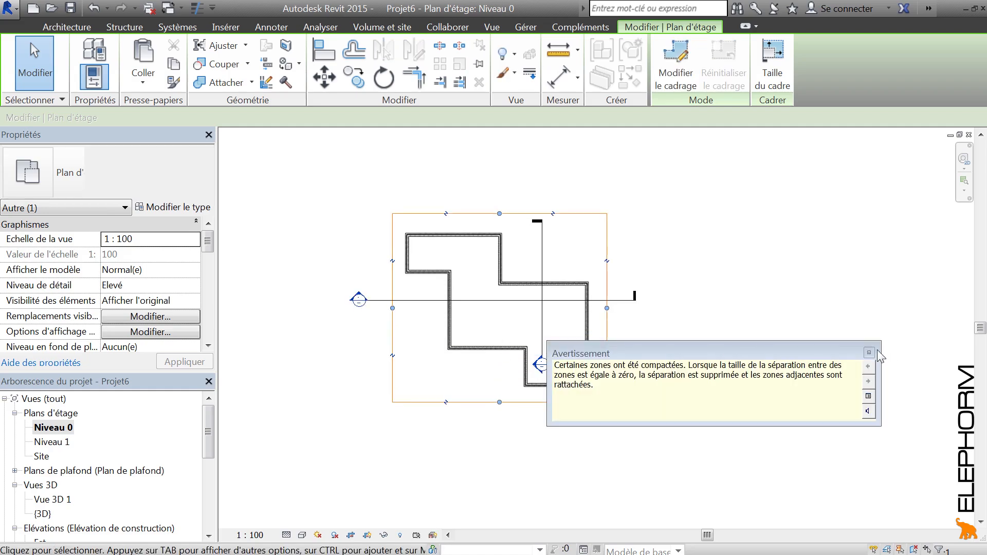
click(698, 257)
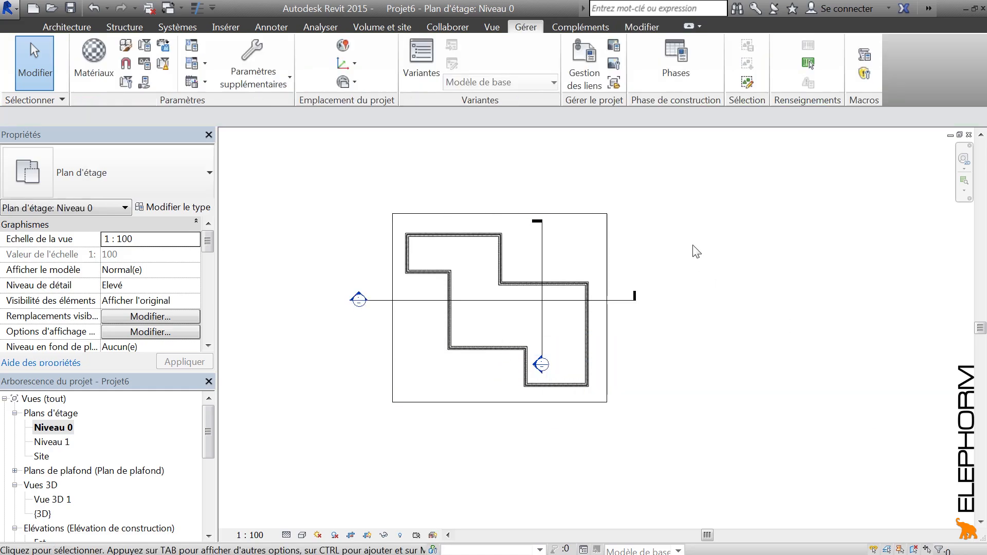
Hide the boundary of the floor plan's crop region and display it again.
click(569, 214)
middle_drag(501, 363, 536, 386)
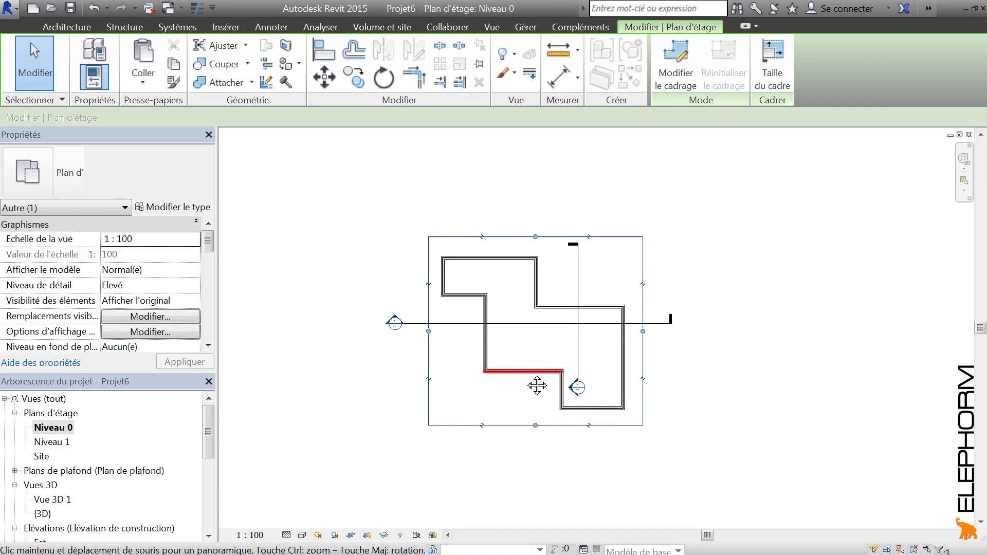
click(536, 479)
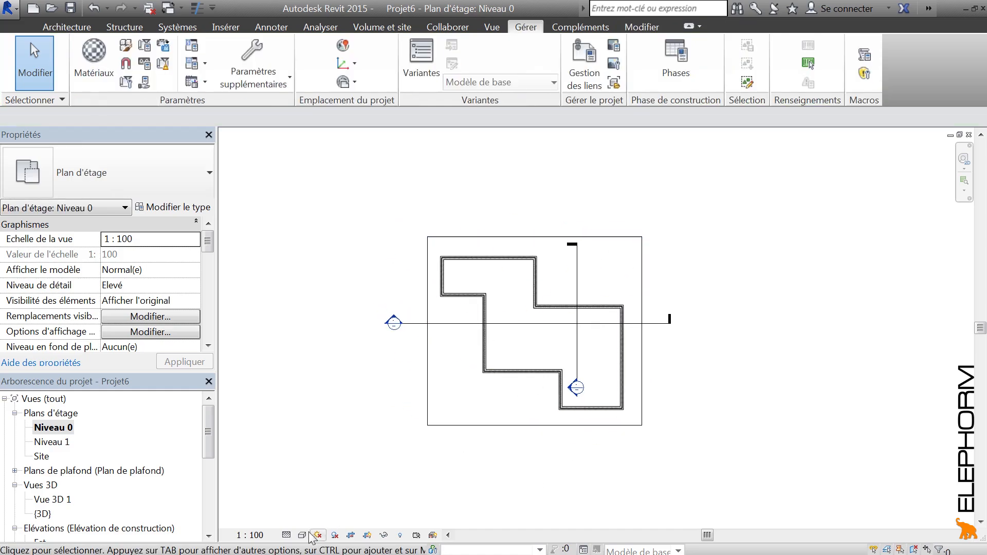
click(520, 426)
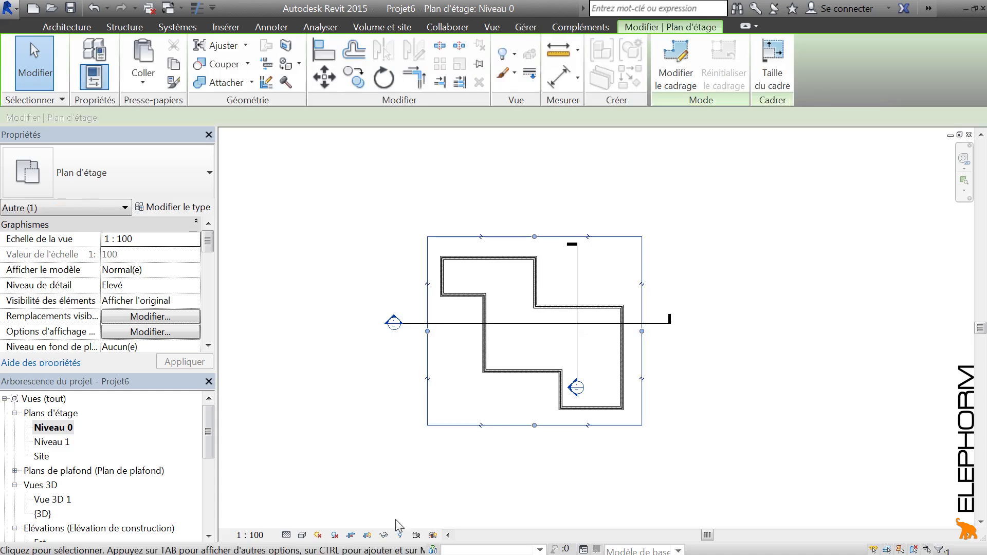
click(367, 535)
click(367, 535)
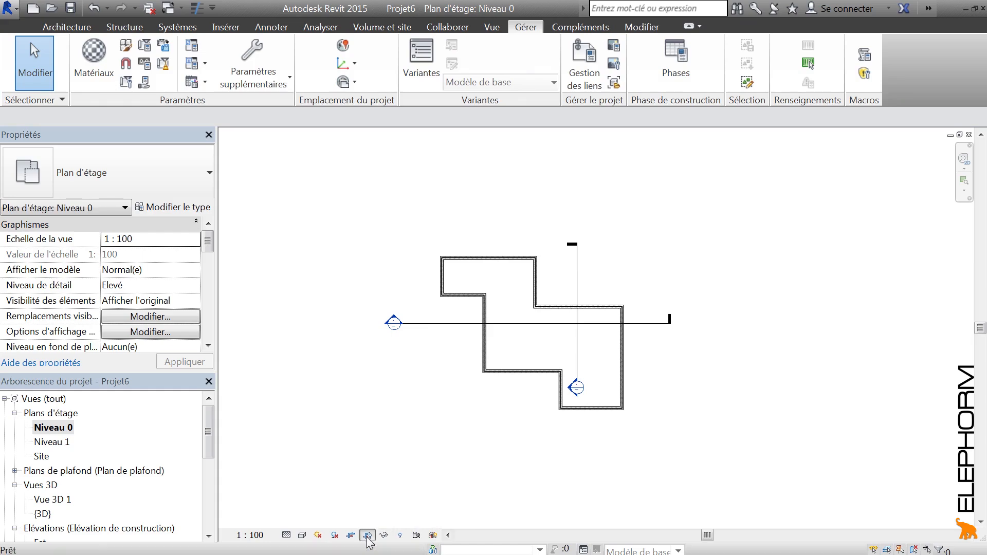
Move the crop region's left edge inward so that it cuts off the western part of the building.
click(427, 364)
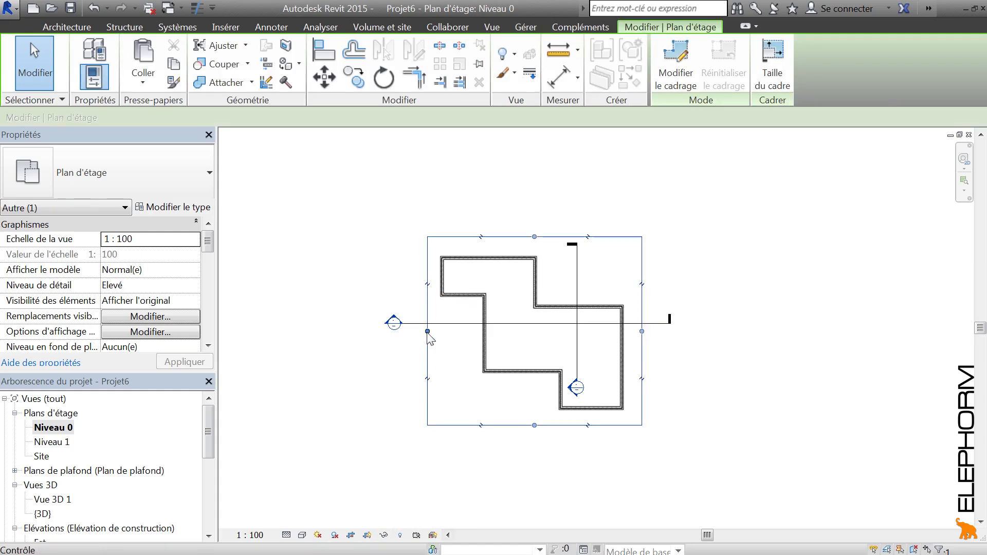
drag(427, 331, 514, 346)
click(455, 476)
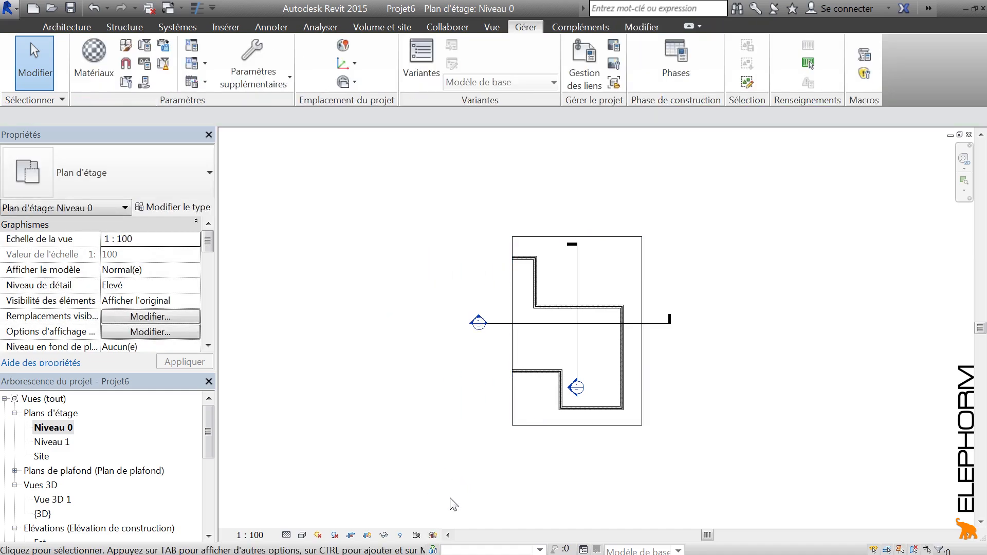
Hide and redisplay the crop boundary, and switch the floor plan's cropping off and back on.
click(370, 536)
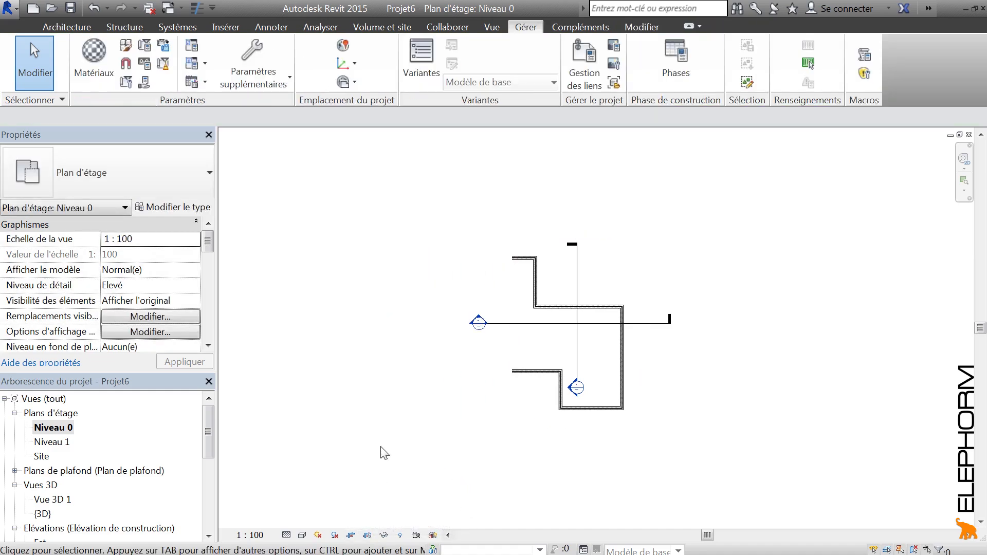
click(368, 536)
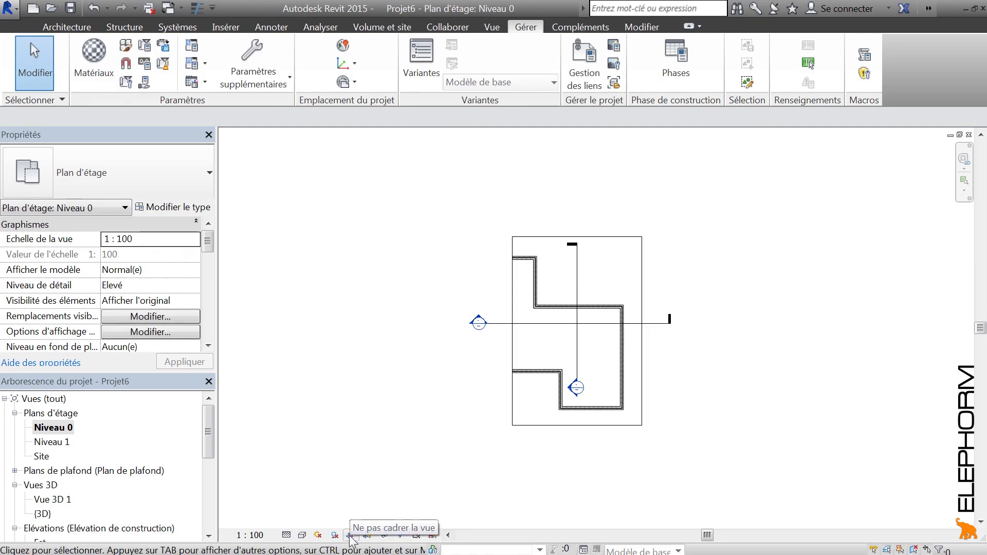
click(350, 536)
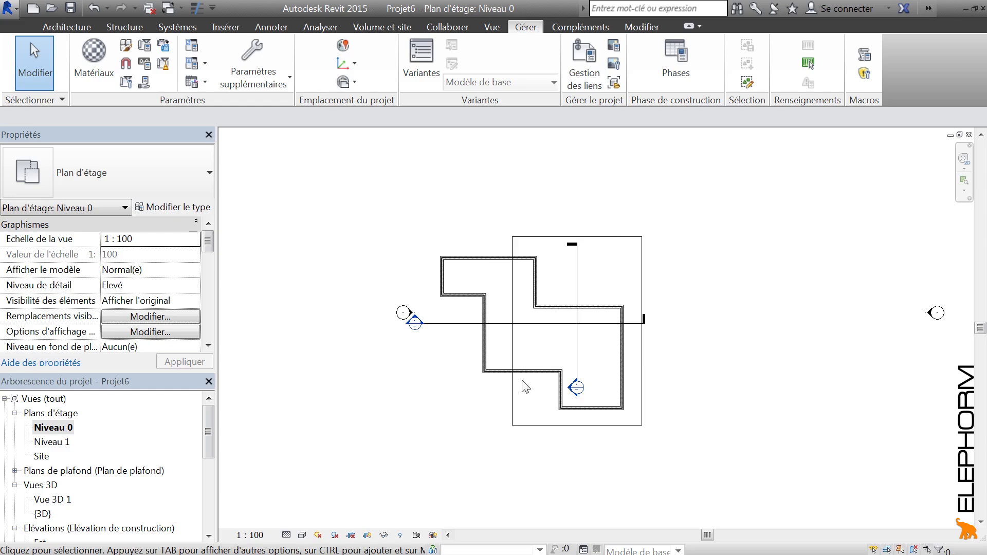
scroll(445, 286, down, 3)
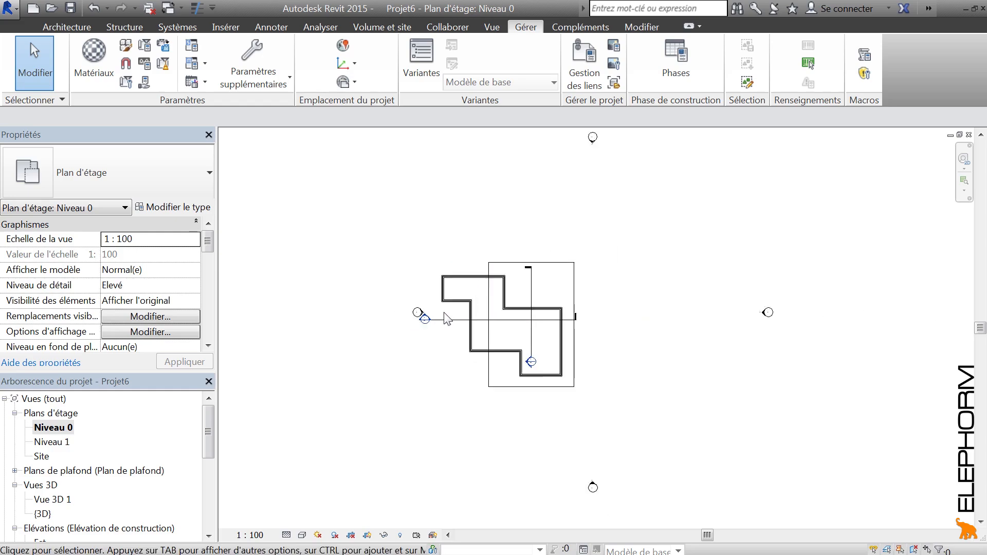
click(352, 535)
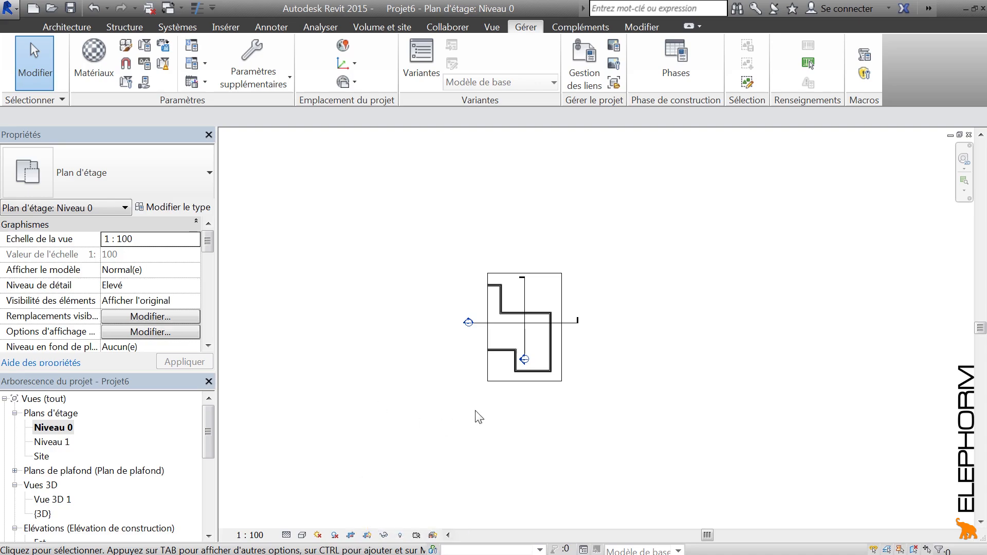
click(505, 382)
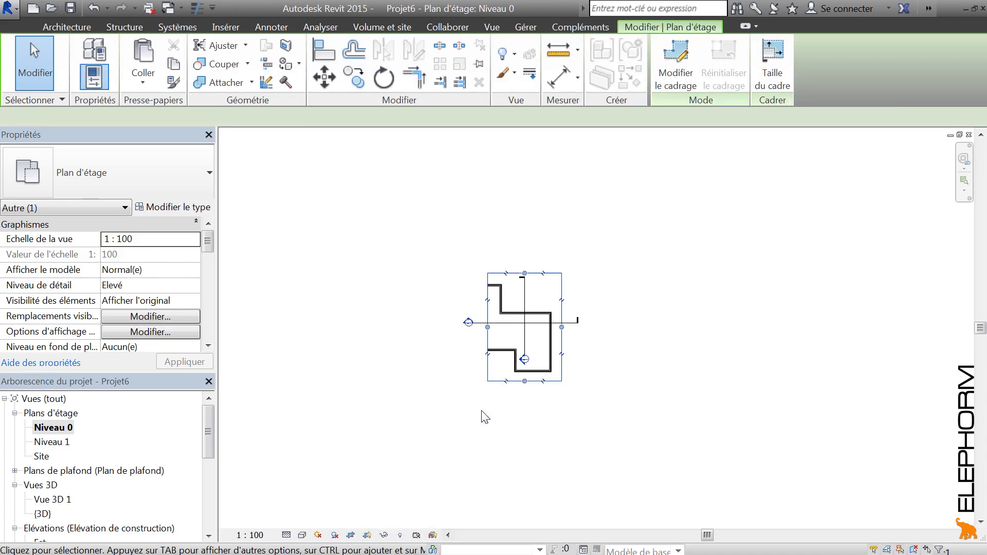
Turn off the floor plan's cropping and open the crop region's outline for sketch editing.
click(351, 535)
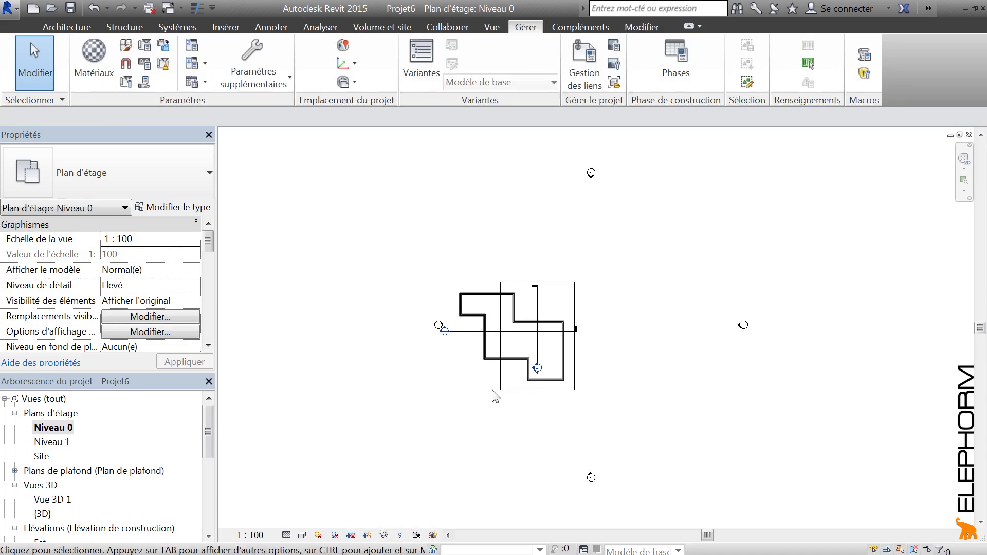
click(512, 395)
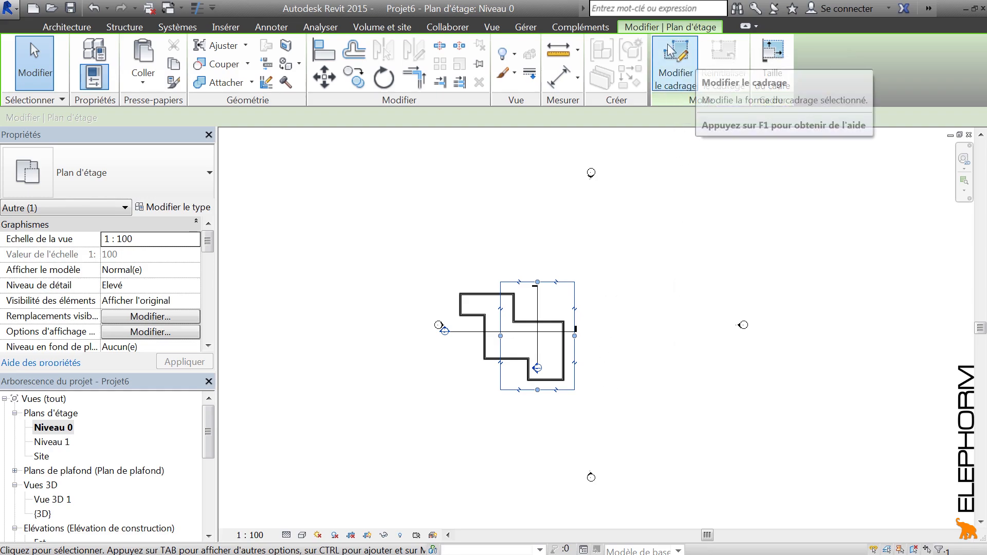
click(678, 64)
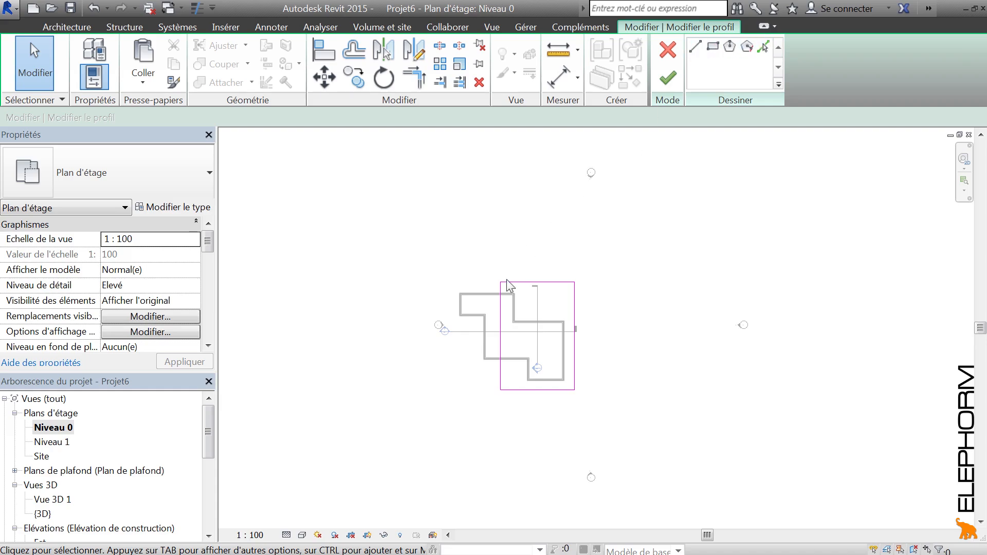
click(89, 28)
click(124, 30)
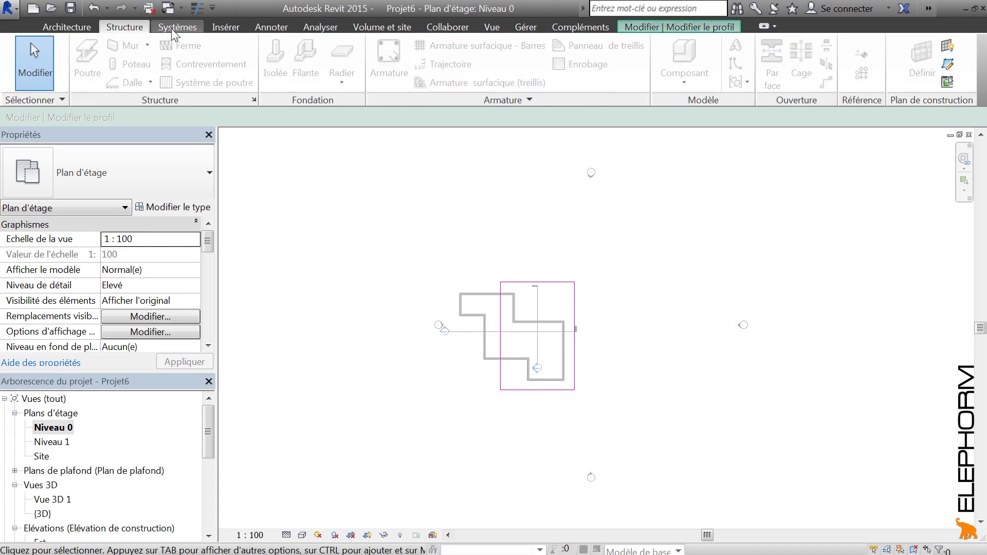
click(173, 31)
click(223, 30)
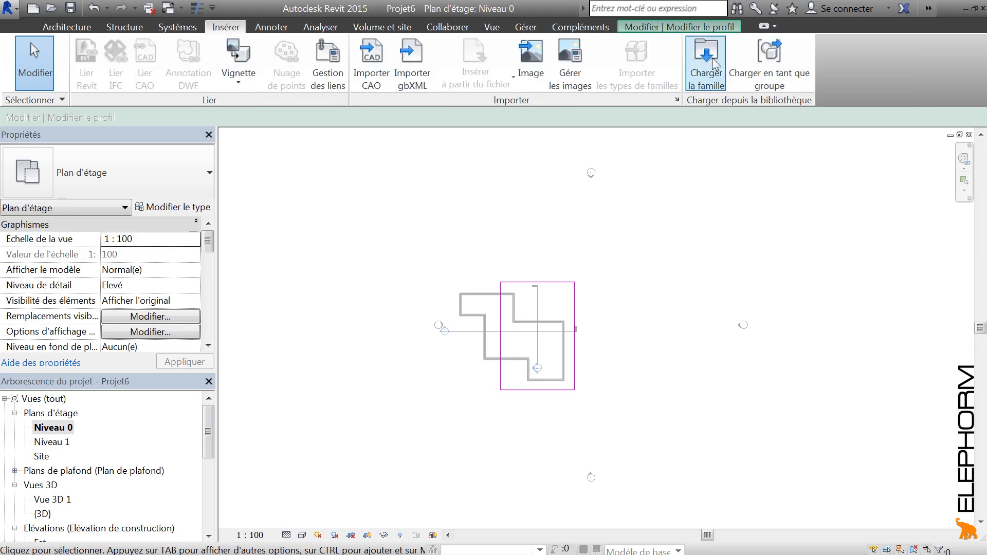
click(694, 30)
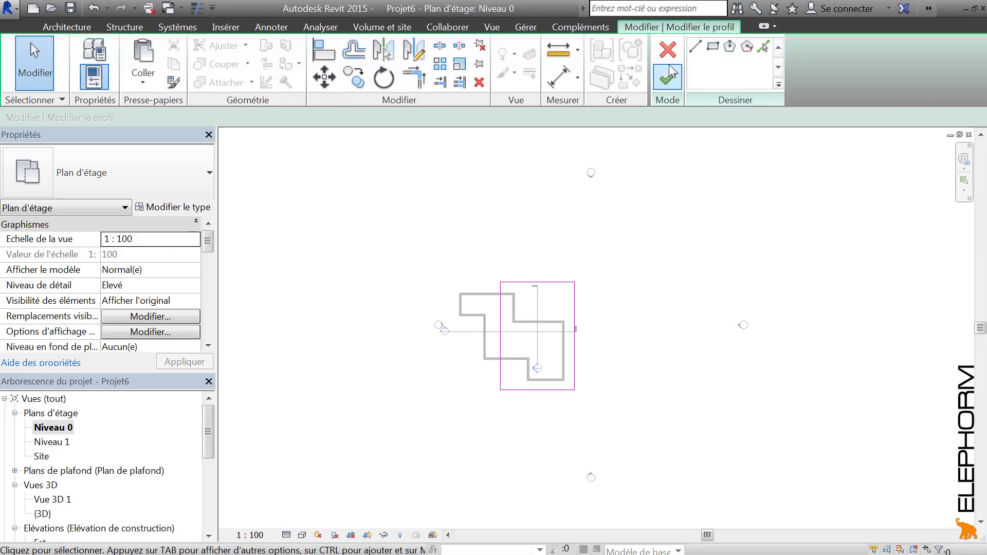
Sketch a short vertical line west of the building's upper wing and a horizontal line below it to the crop outline's left edge.
click(695, 47)
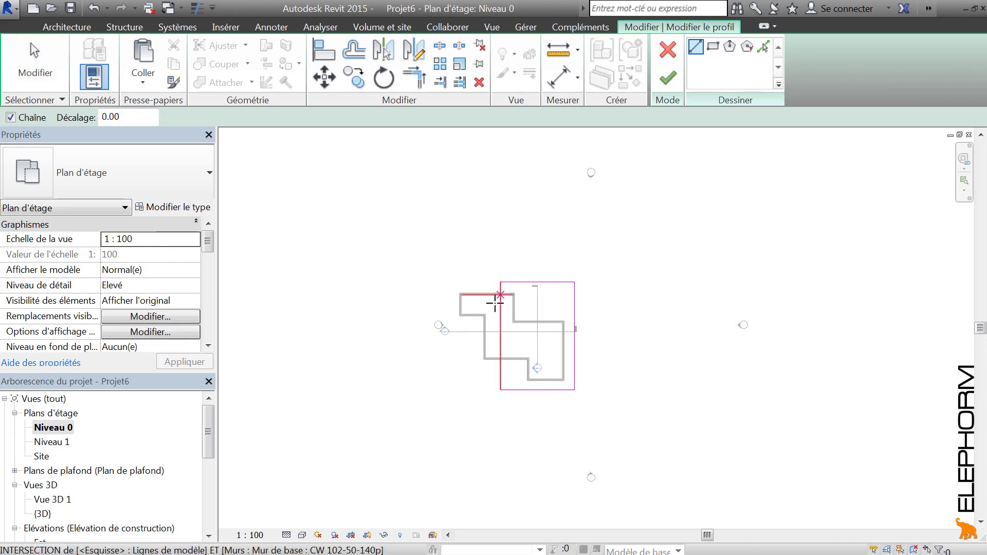
click(448, 304)
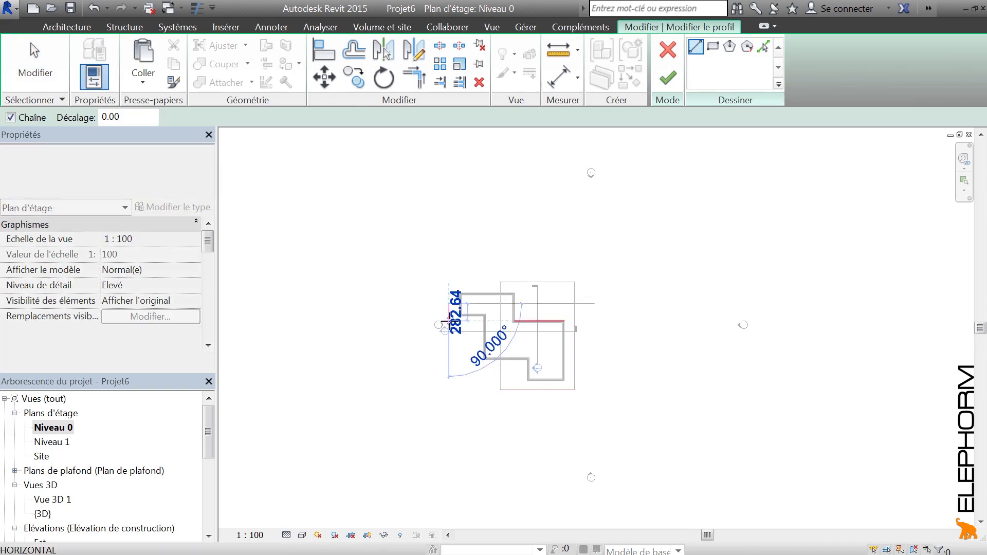
click(449, 321)
key(Escape)
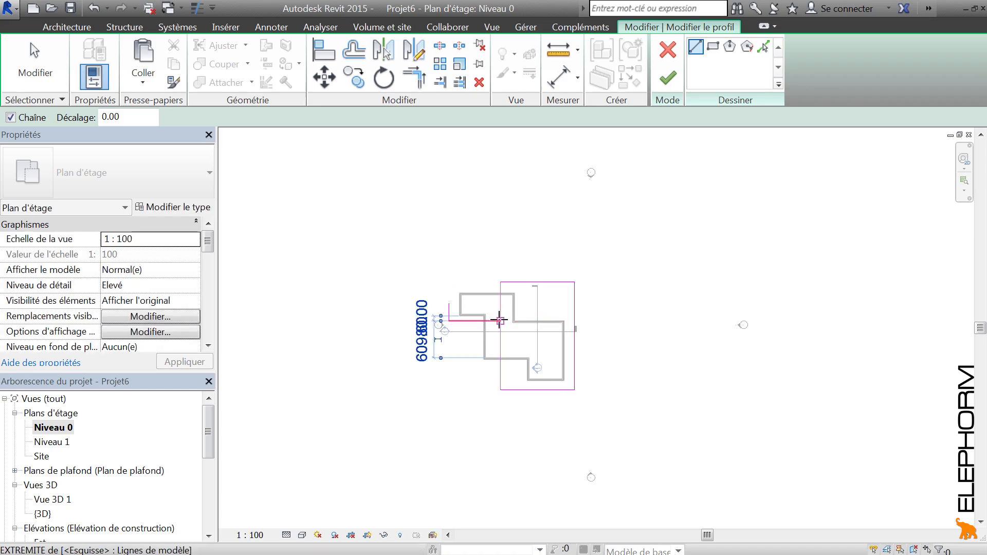
Trim and extend the sketch lines into a closed L-shaped outline around the upper wing, and finish the crop edit.
key(t)
key(r)
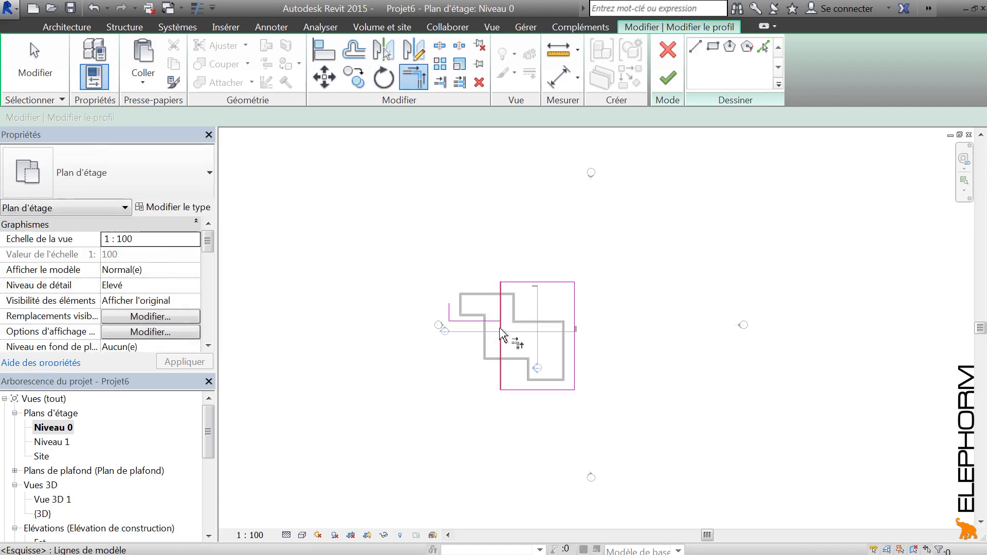
click(509, 283)
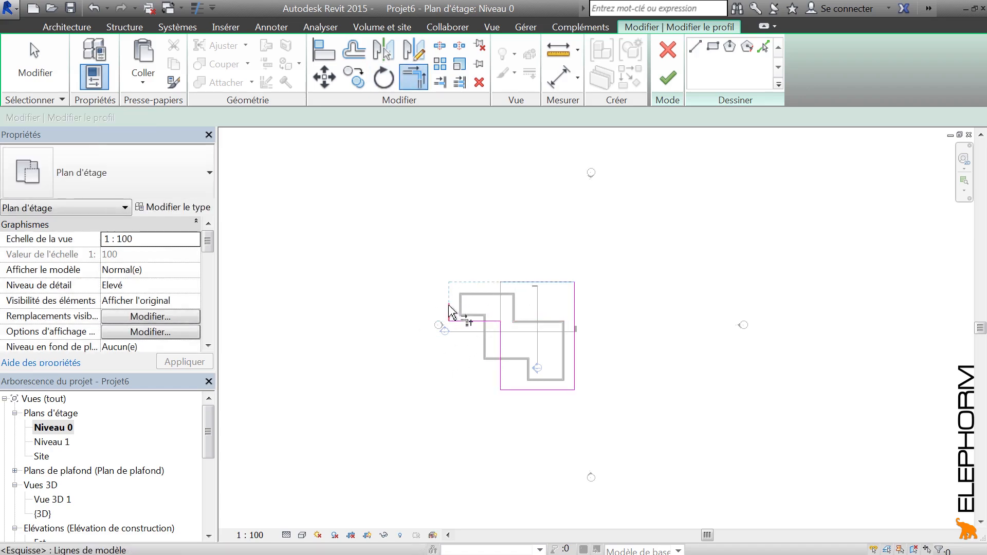
click(448, 312)
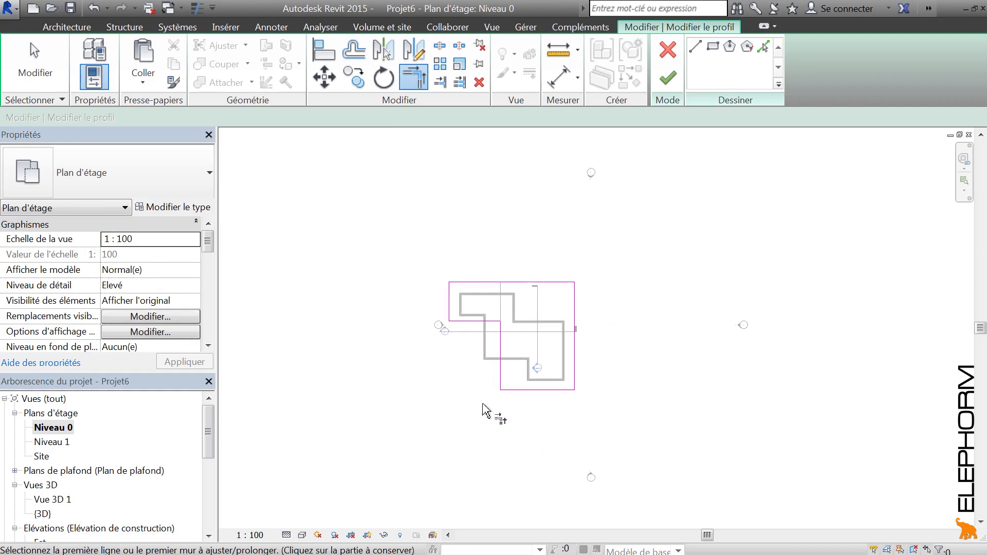
click(668, 79)
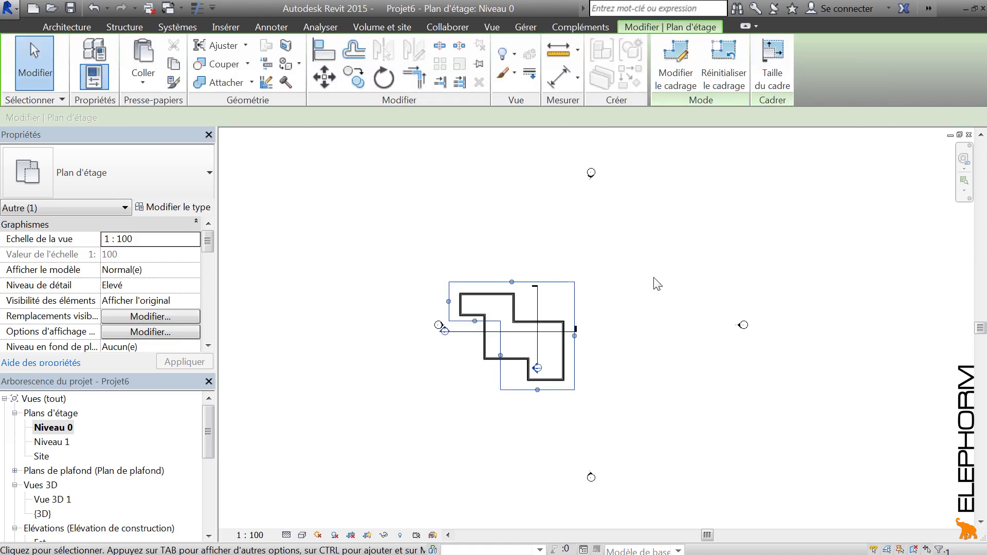
click(632, 455)
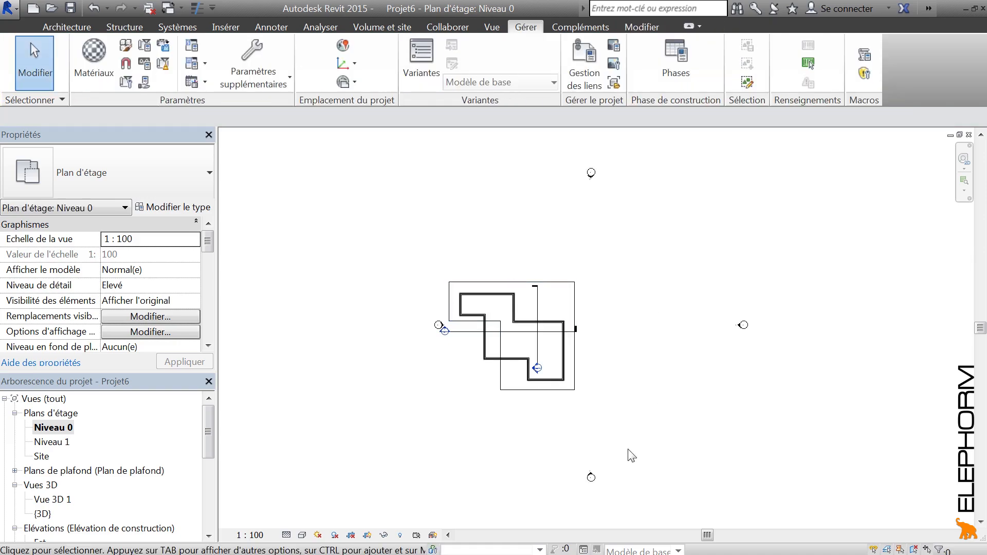
Activate the view's cropping with the L-shaped region, and hide and redisplay its boundary.
click(510, 391)
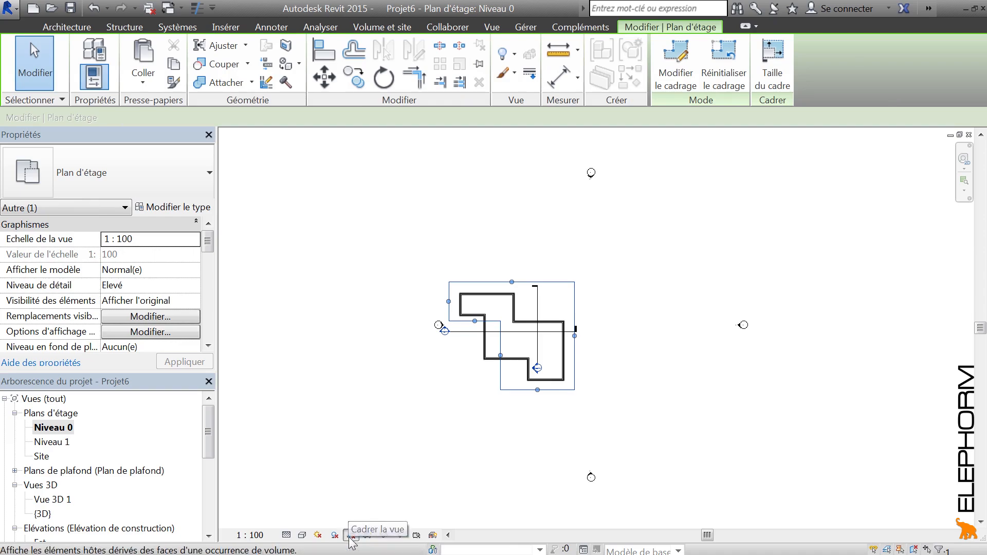
key(Escape)
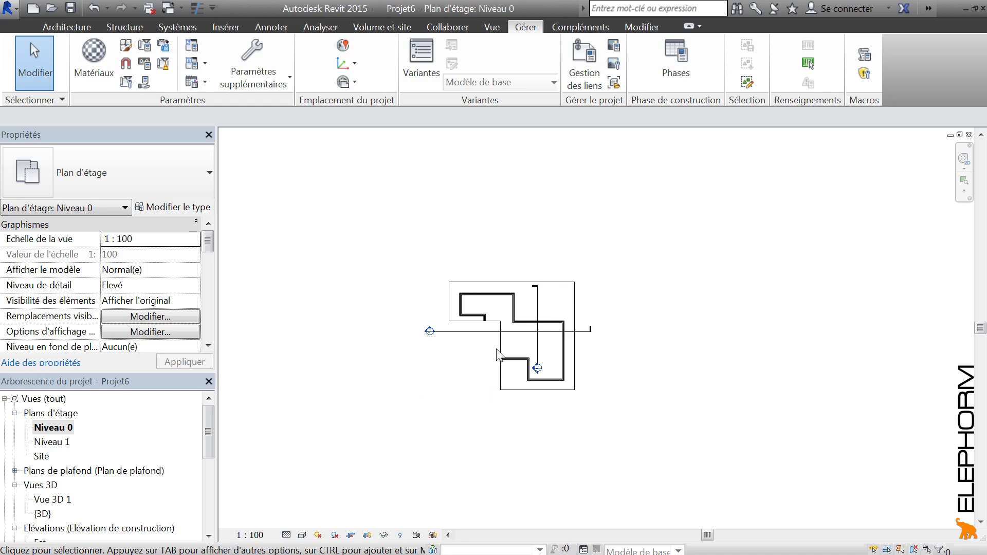
click(367, 537)
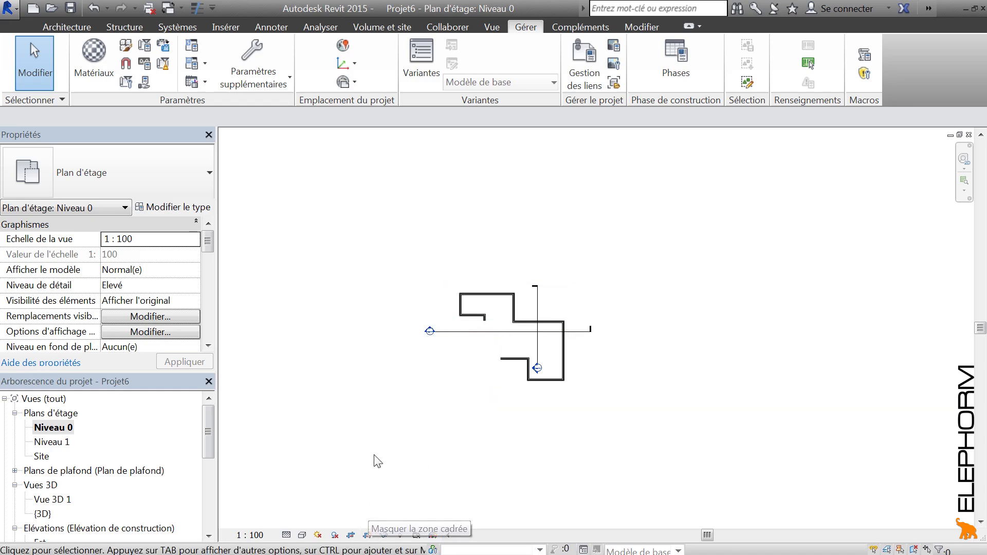
click(367, 536)
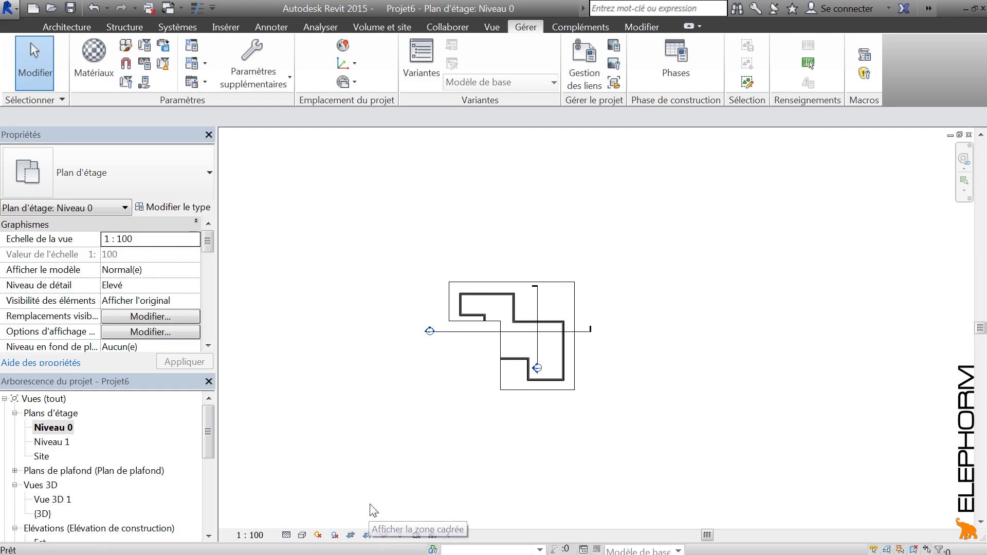
Reset the crop region to its rectangular shape and enlarge it outward on all four sides of the building.
click(464, 322)
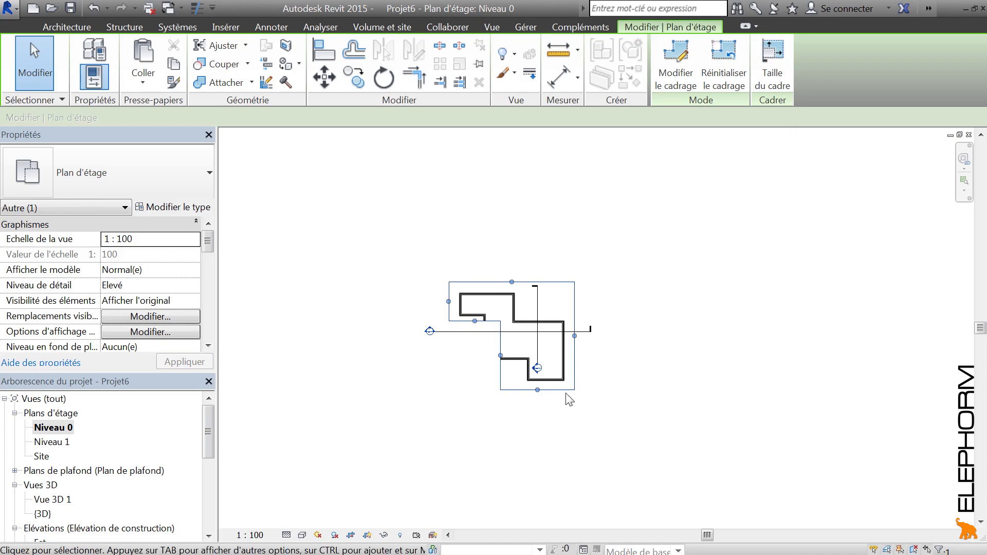
click(725, 75)
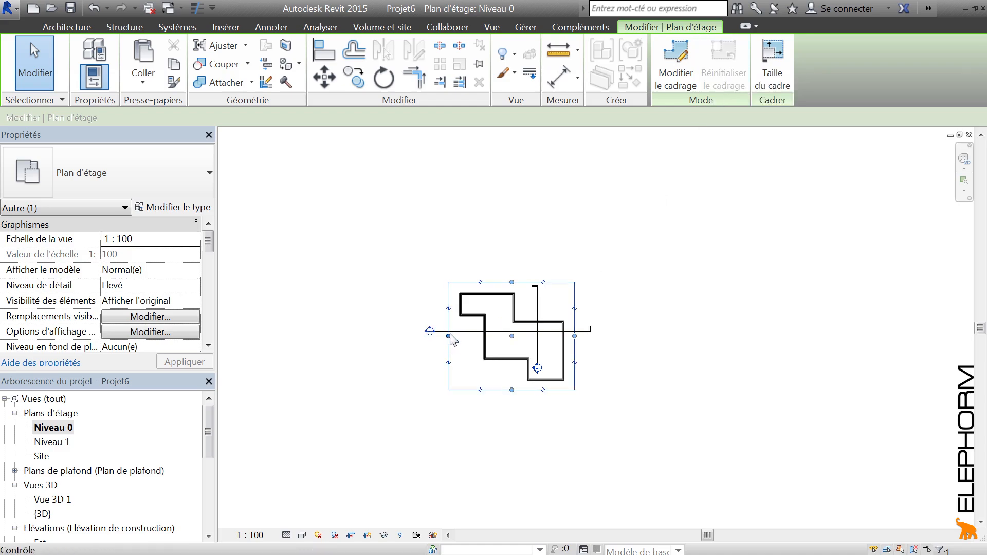
drag(449, 336, 417, 335)
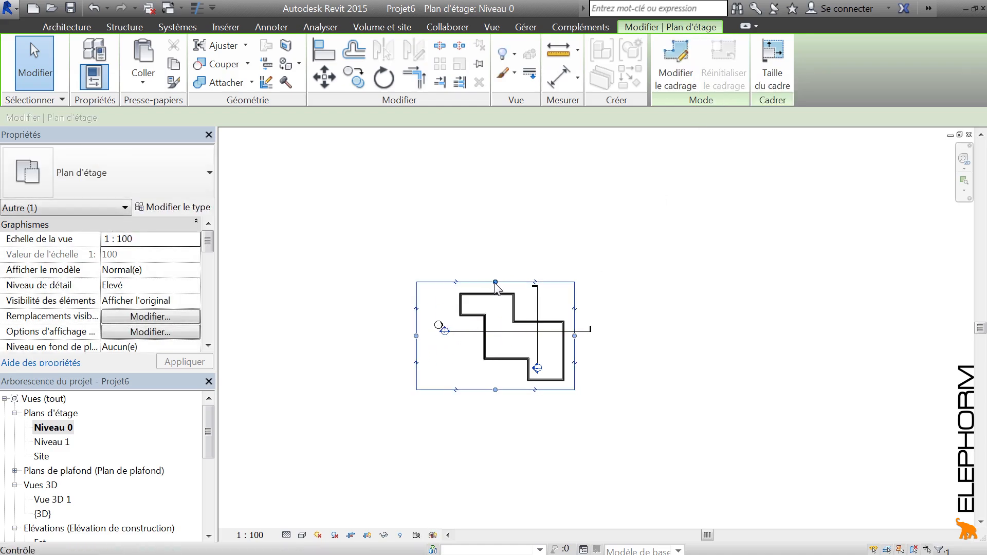
drag(496, 282, 495, 260)
drag(576, 323, 603, 324)
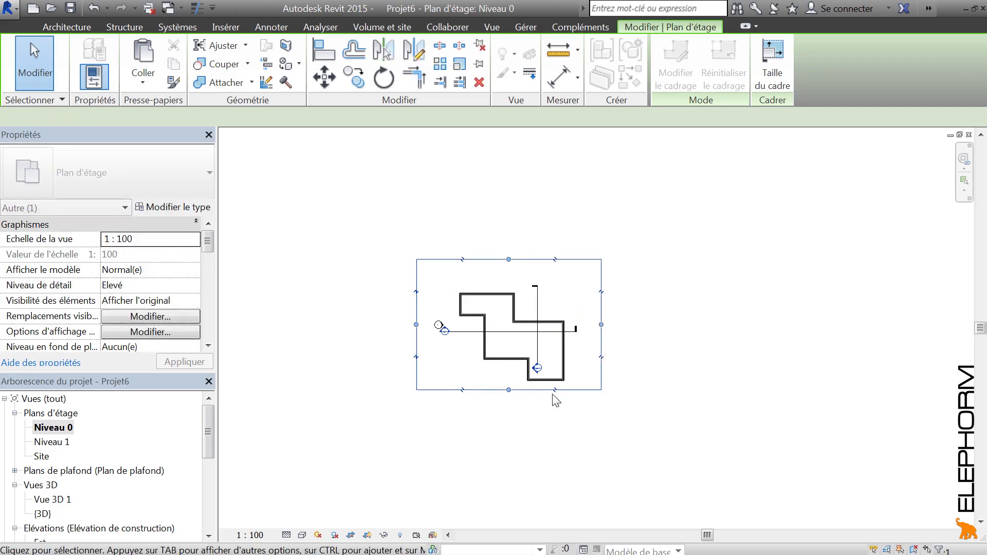
drag(509, 390, 511, 414)
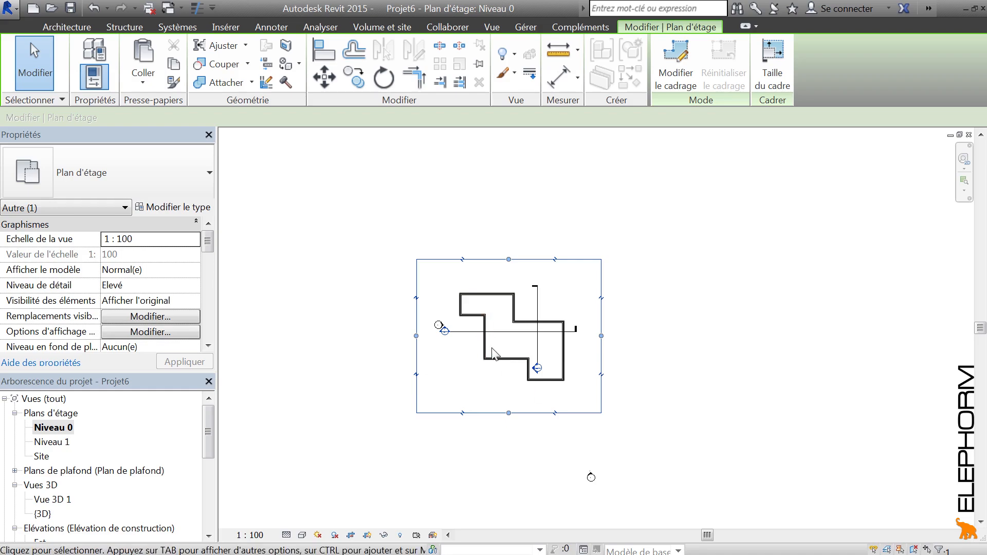
Temporarily hide the short westernmost wall element, and restore the view's temporary hiding.
scroll(490, 346, up, 3)
click(375, 381)
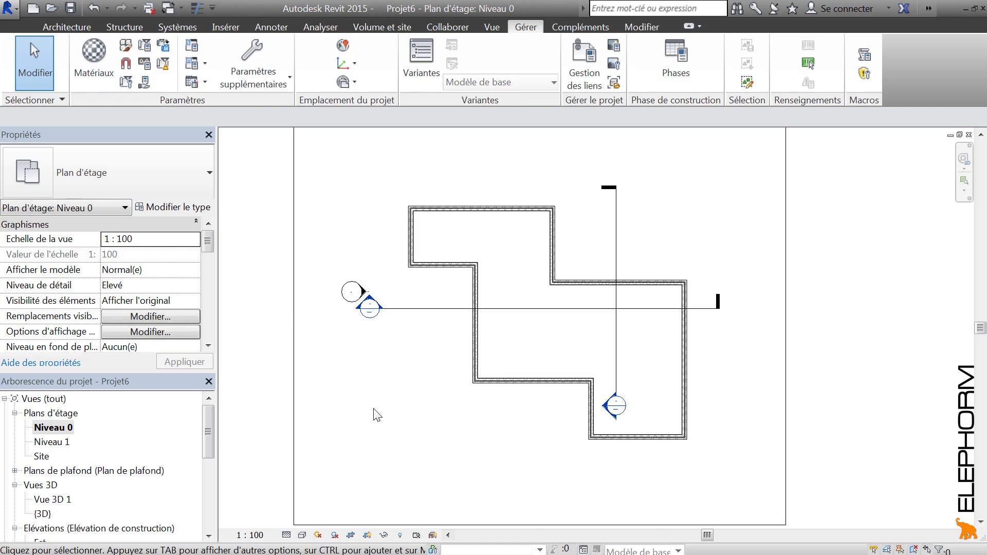
middle_drag(390, 418, 432, 427)
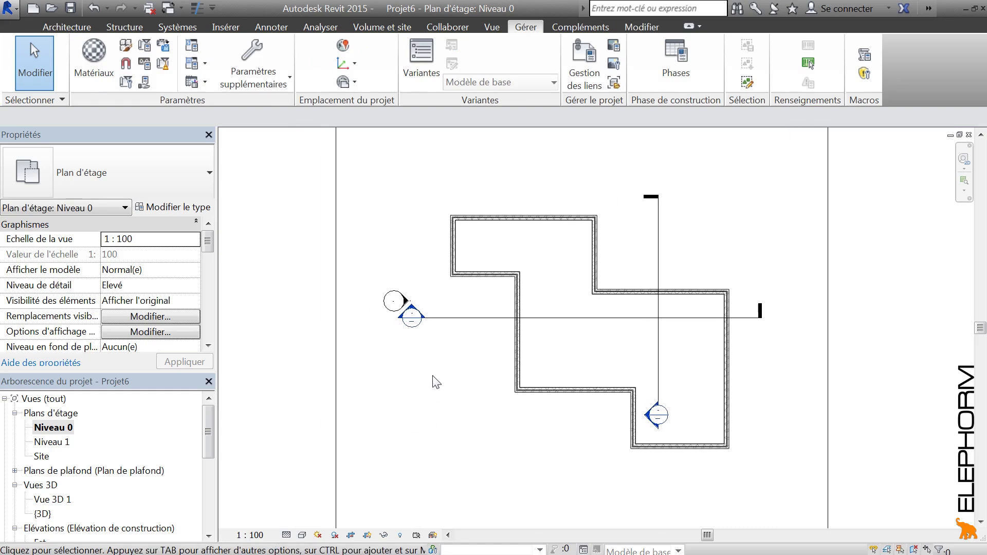
click(456, 254)
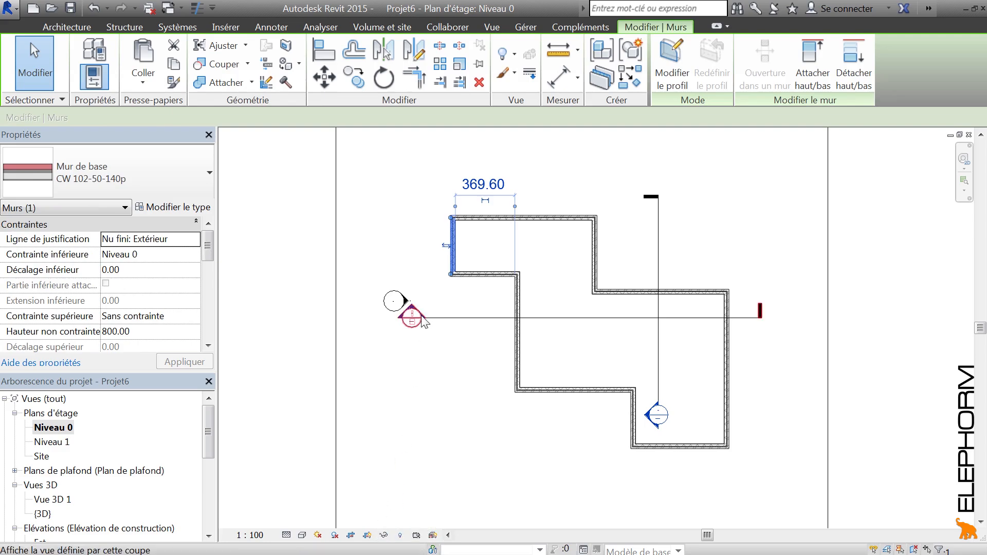
click(384, 536)
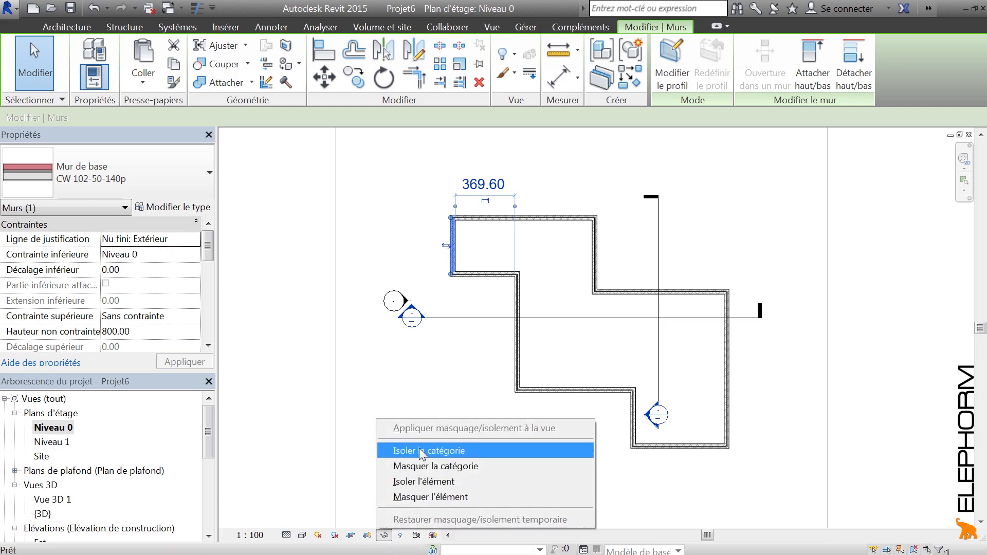
click(425, 497)
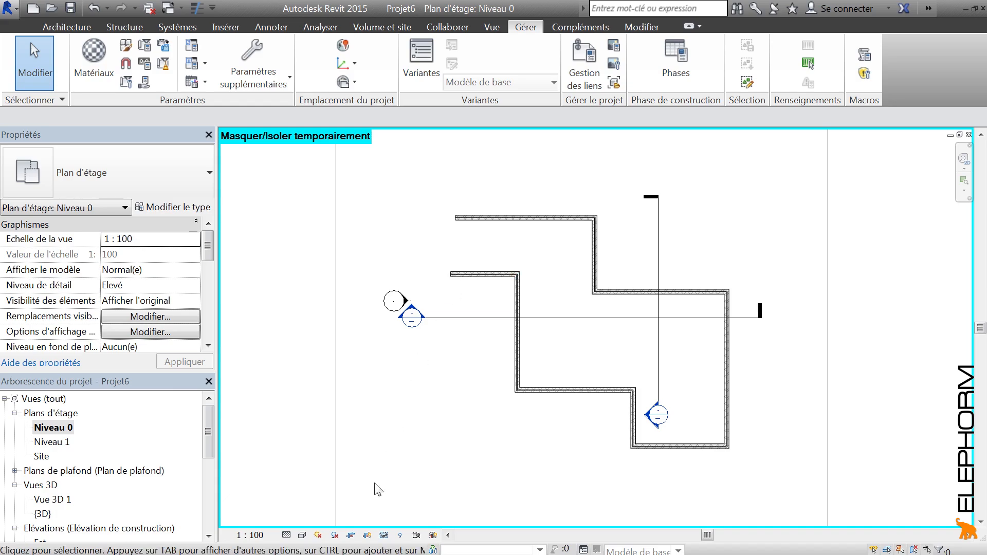
key(h)
key(r)
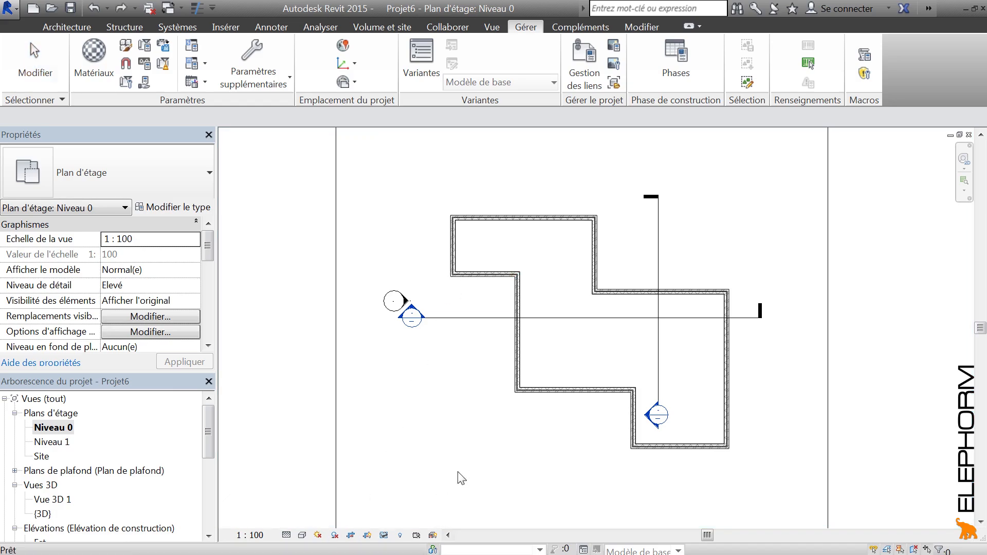
Temporarily isolate the westernmost wall element, and restore the rest of the floor plan.
click(452, 265)
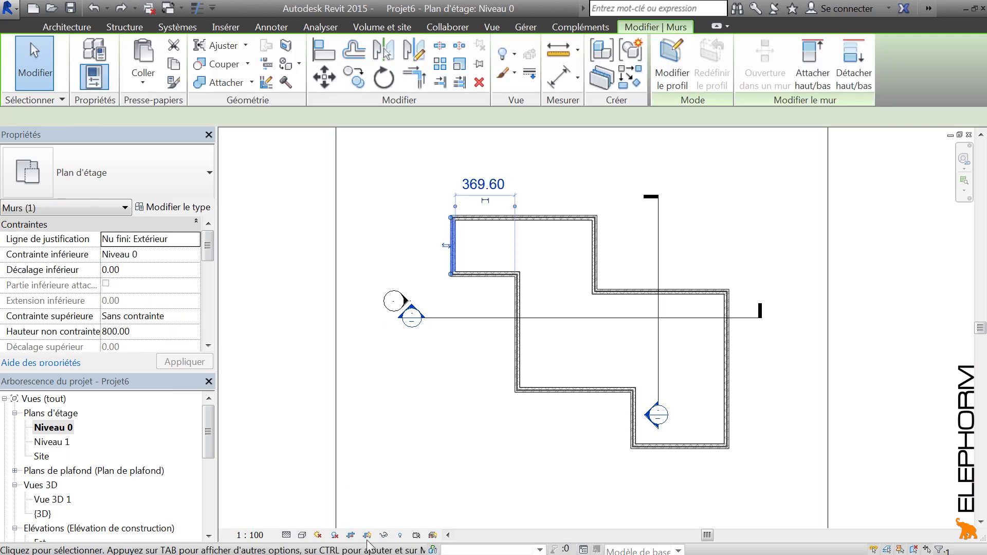
click(384, 534)
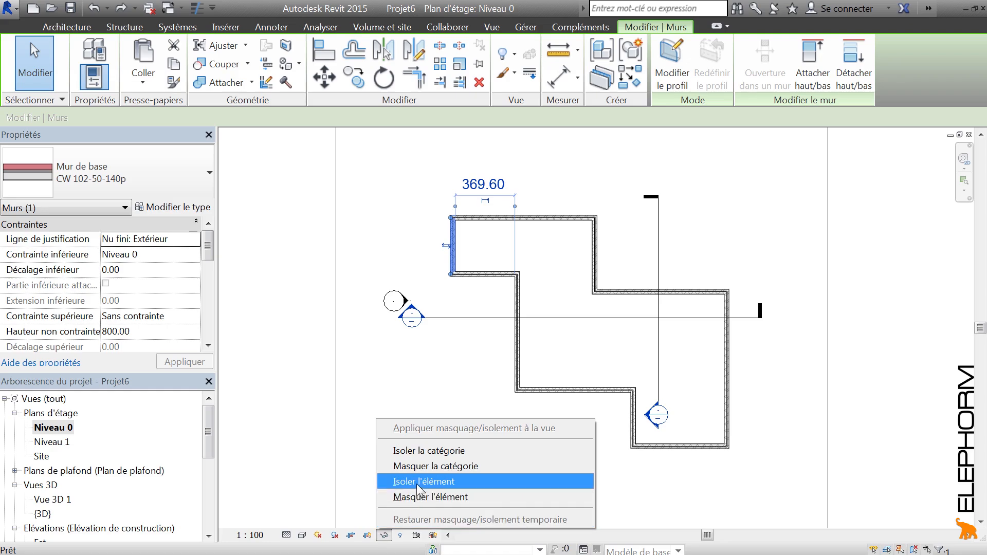
click(416, 482)
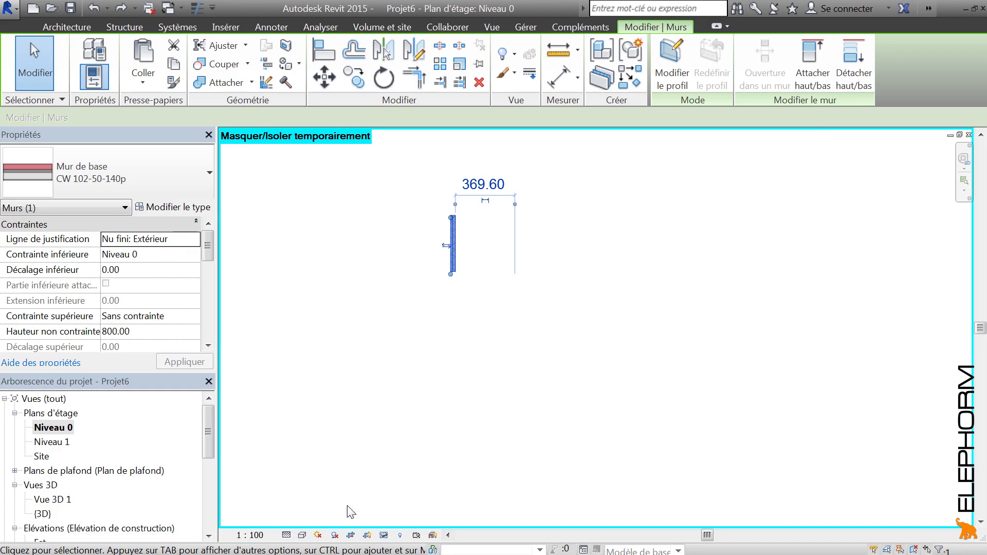
key(h)
key(r)
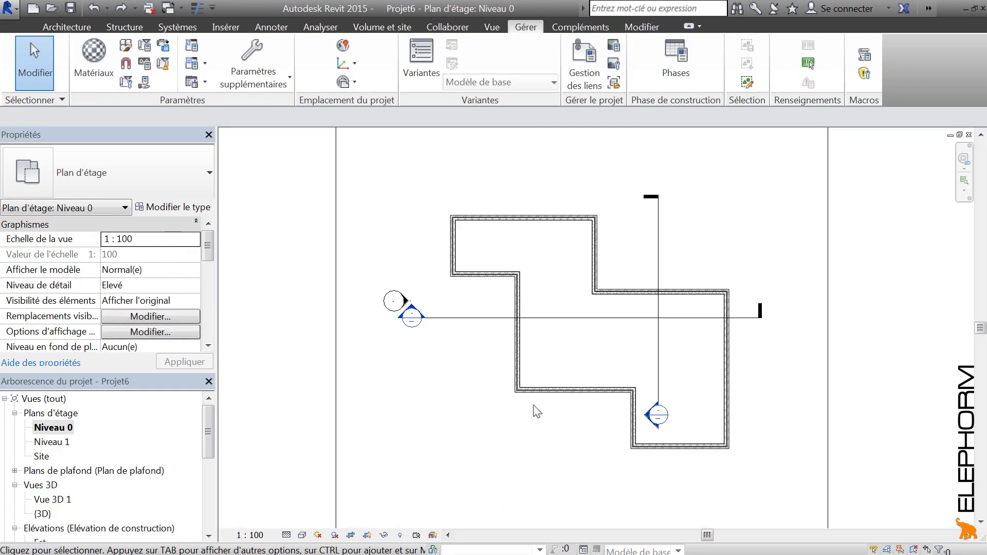
Temporarily isolate the wall category from the westernmost wall, and restore the other categories in the floor plan.
click(451, 234)
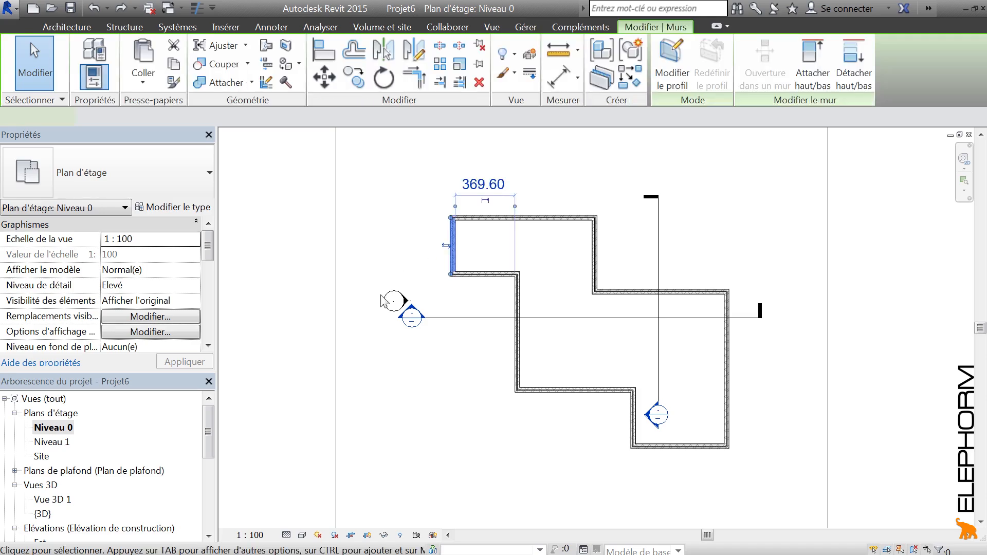
click(384, 536)
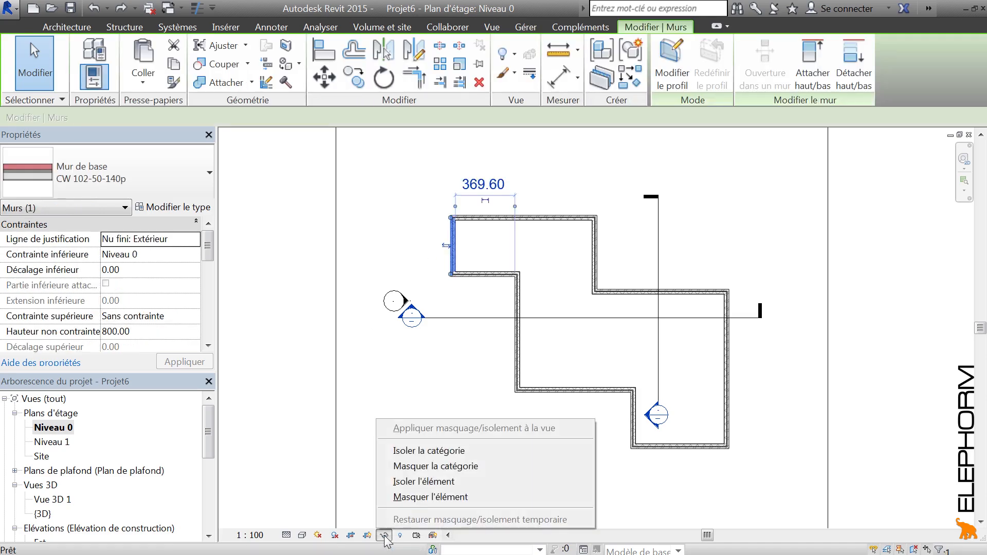
click(440, 452)
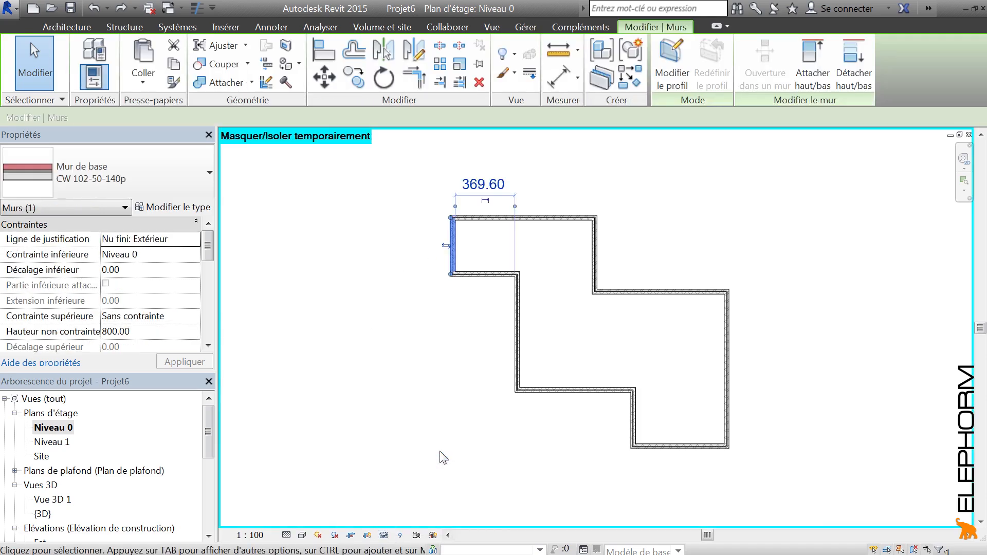
click(454, 235)
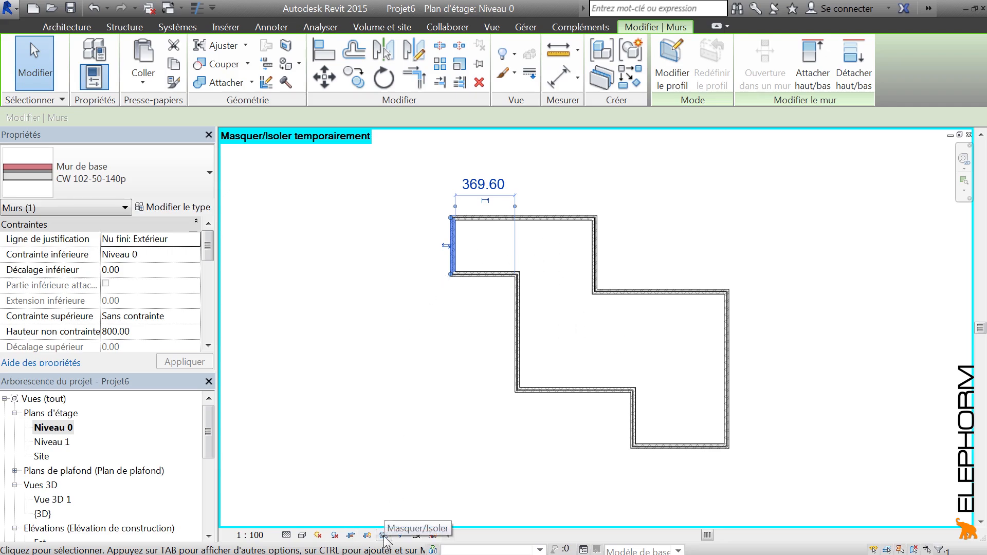
key(ctrl+z)
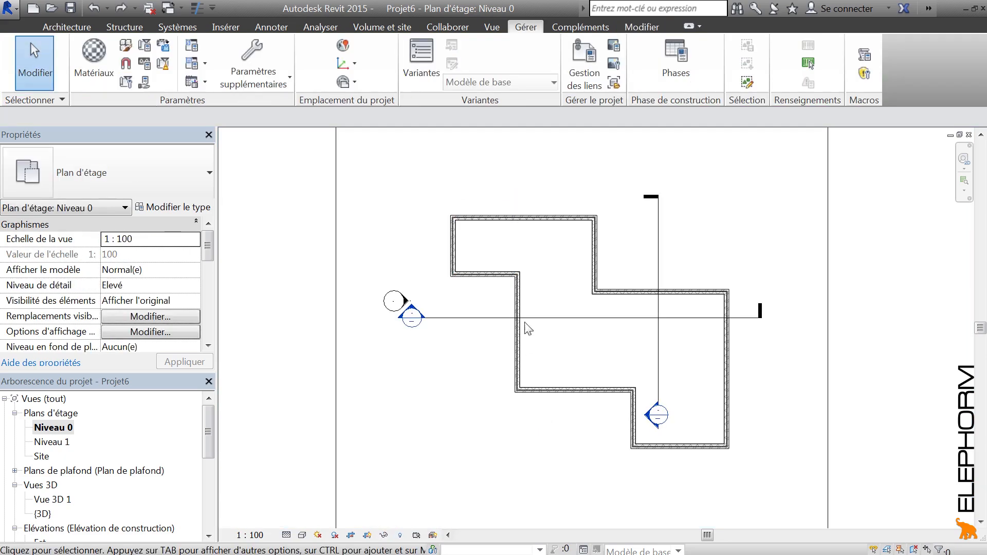
Temporarily hide the wall category from the westernmost wall, and restore the view's temporary hiding.
click(455, 252)
click(383, 535)
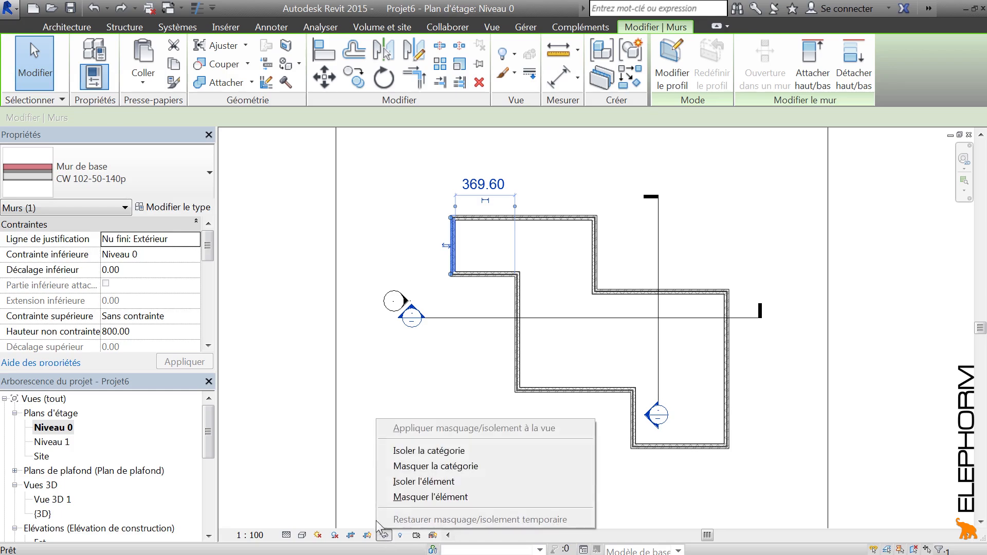
click(414, 466)
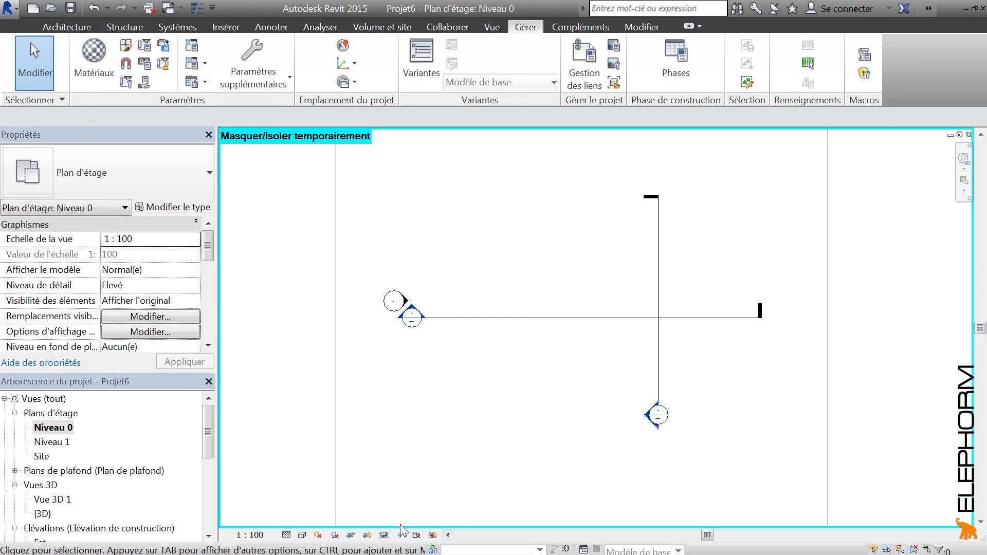
click(383, 535)
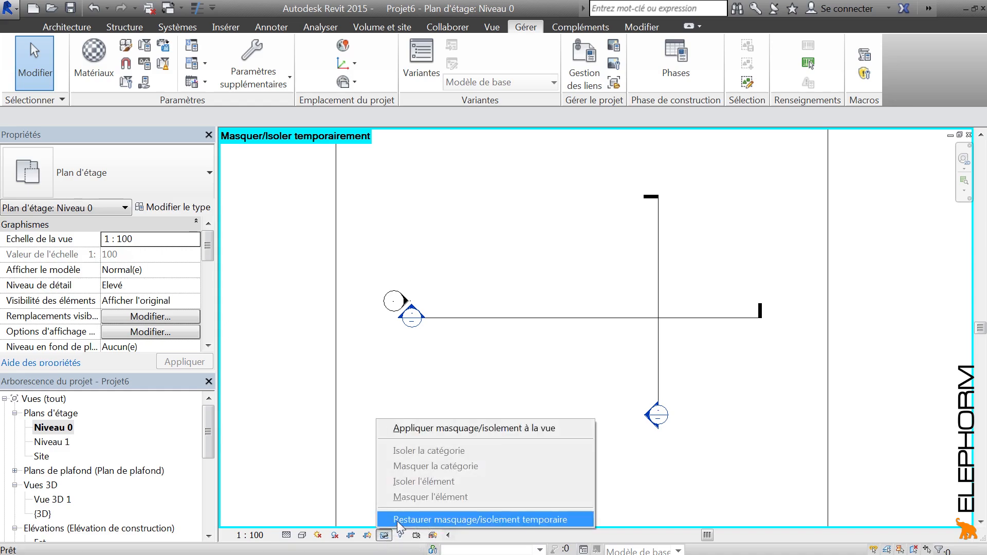
click(397, 520)
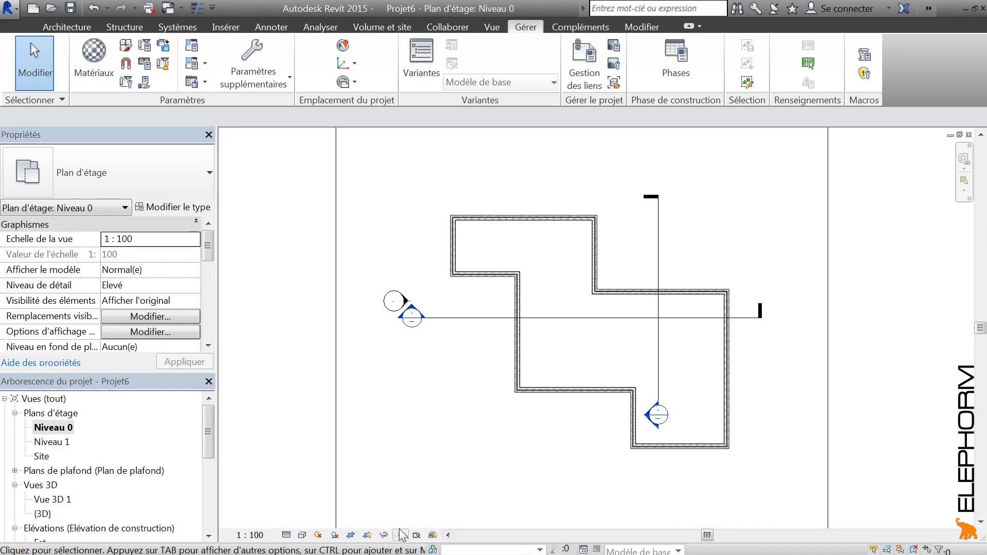
Temporarily hide the westernmost wall element and the vertical section line as individual elements.
click(454, 243)
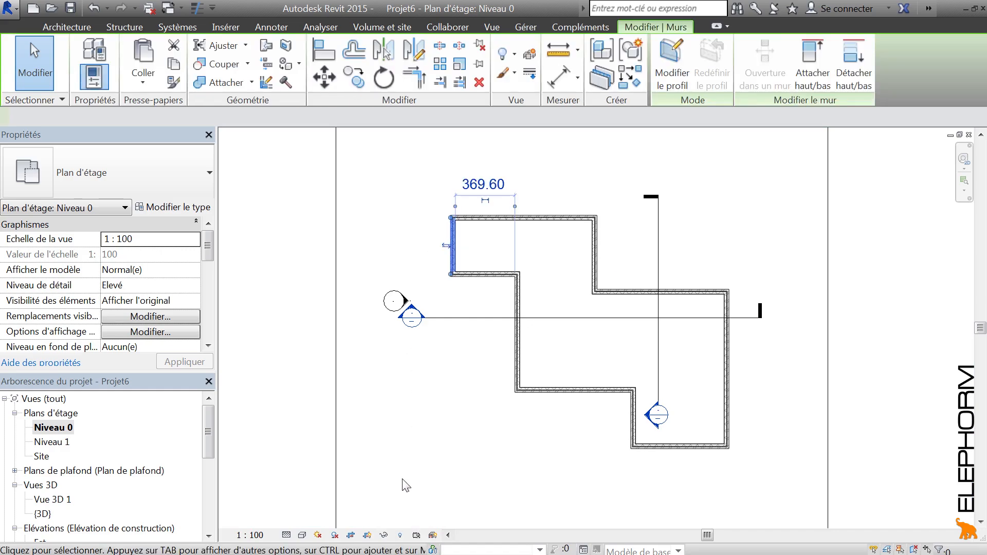
click(384, 535)
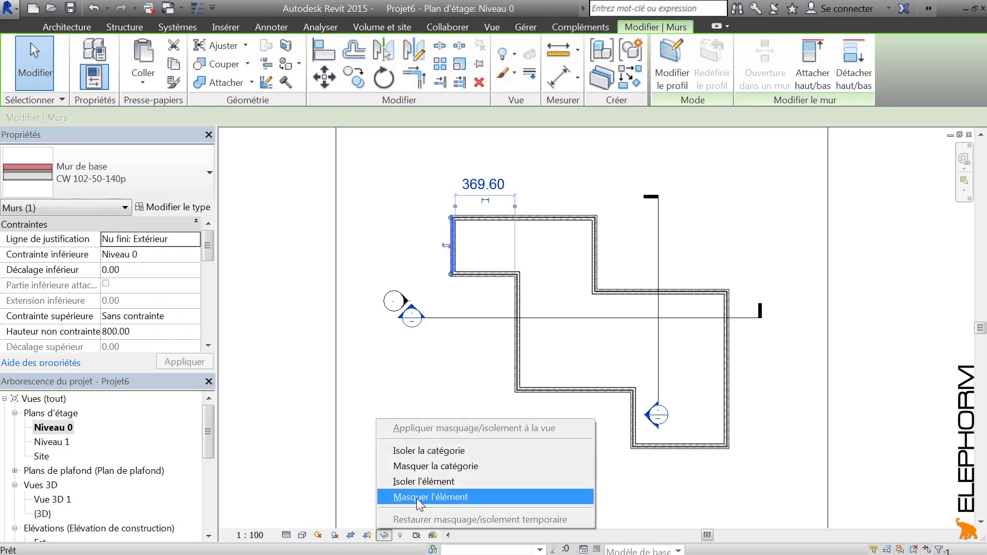
click(416, 496)
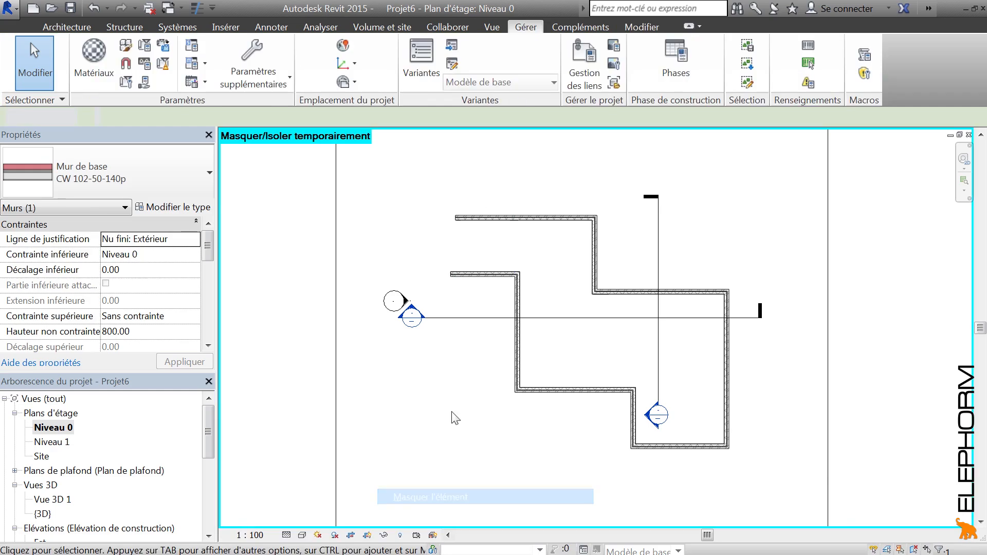
click(658, 255)
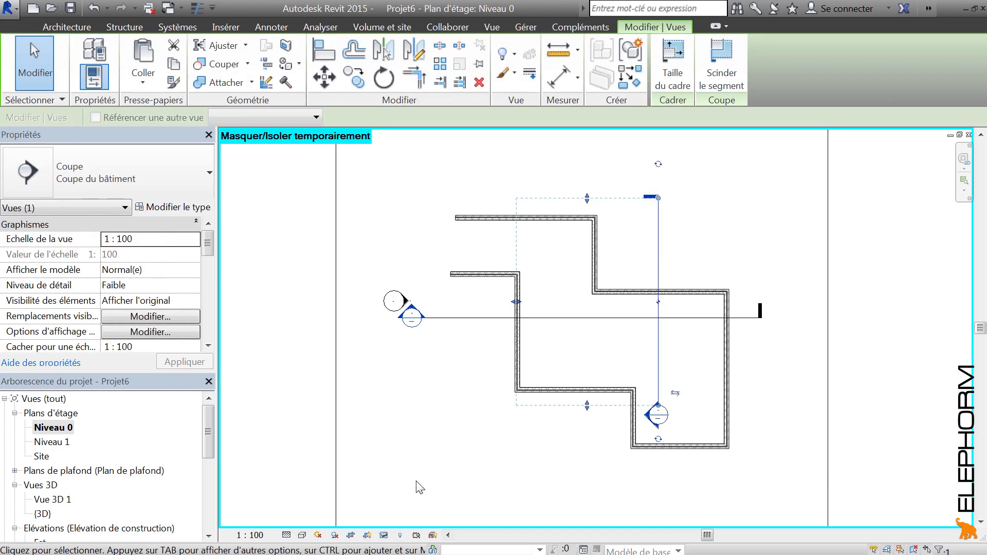
click(383, 536)
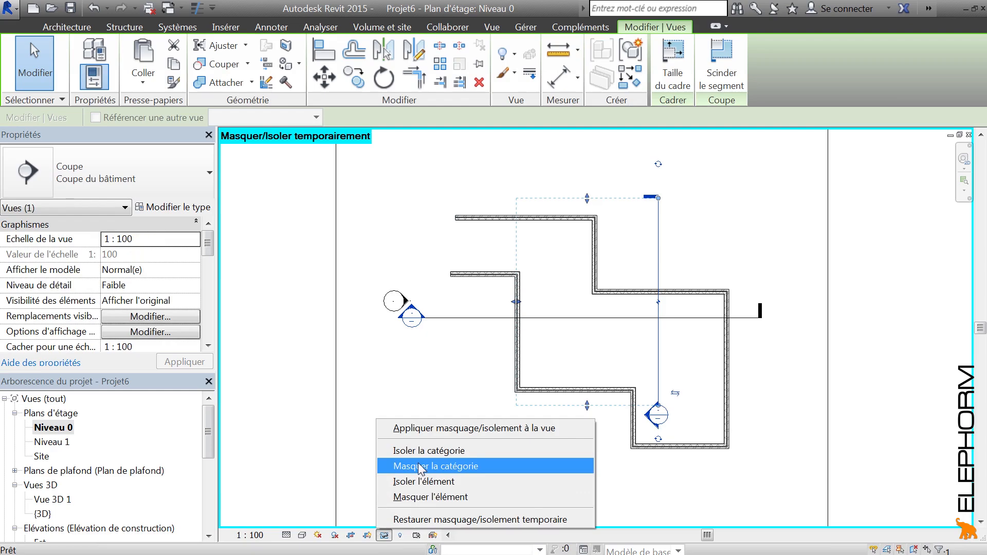
click(414, 495)
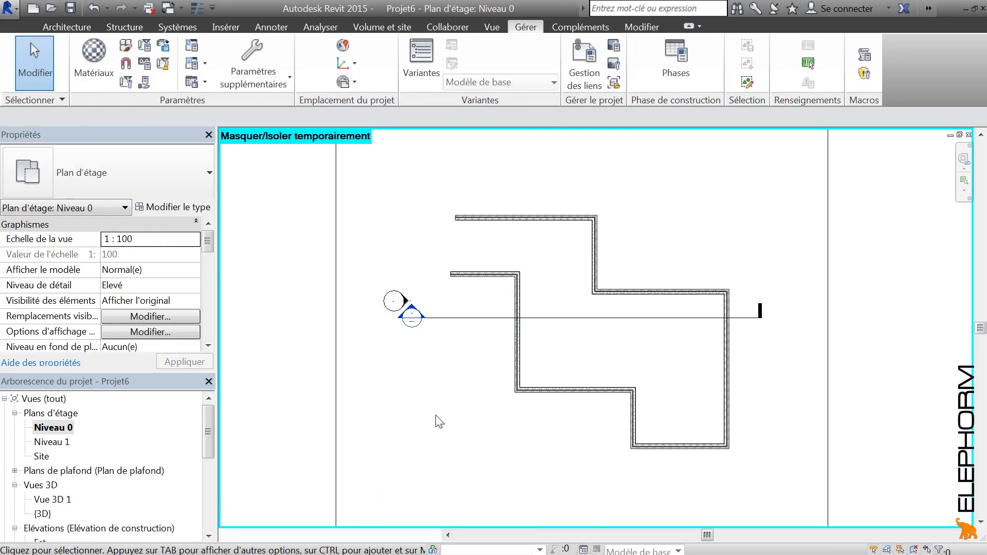
Temporarily hide the horizontal wall on the building's lower edge, and restore all temporarily hidden elements together.
click(606, 390)
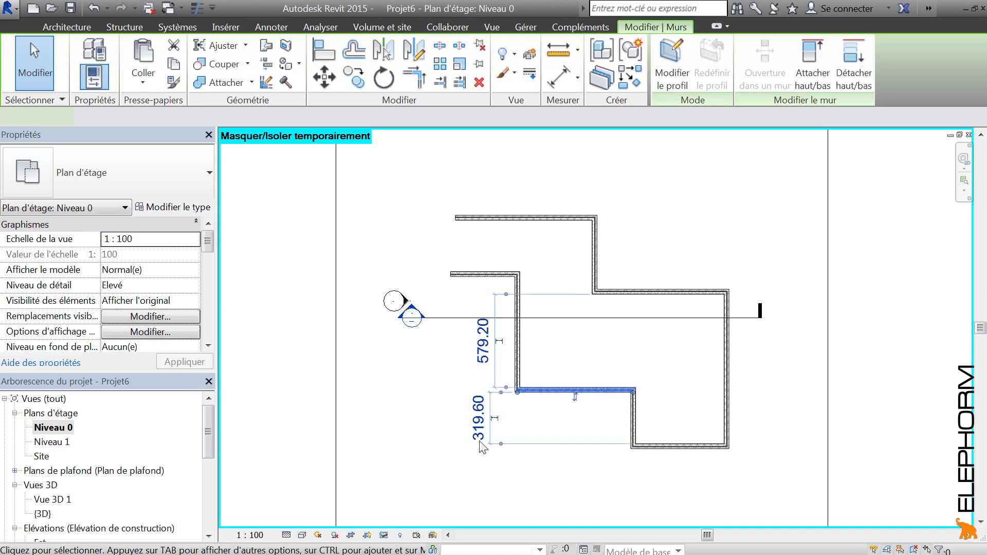
click(386, 537)
click(412, 496)
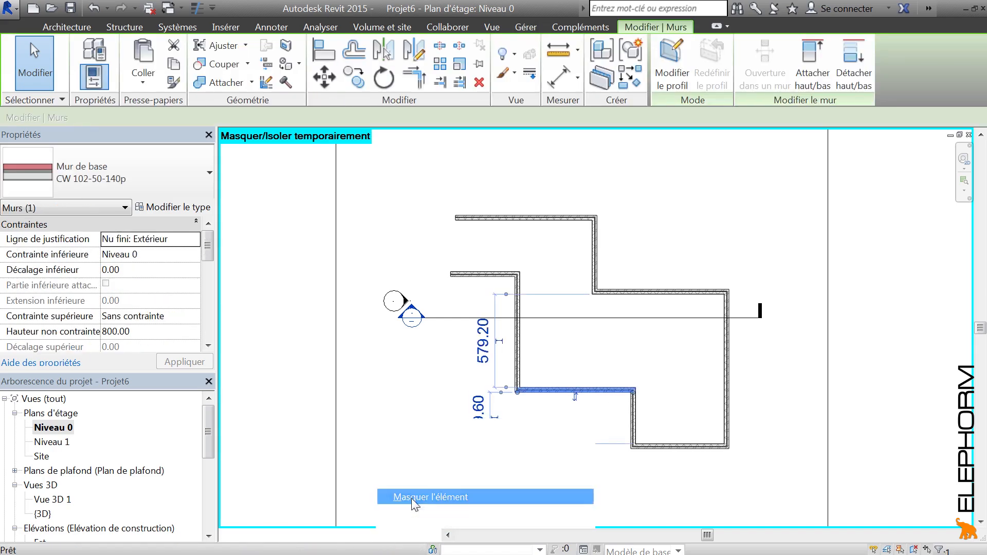
middle_drag(704, 433, 682, 433)
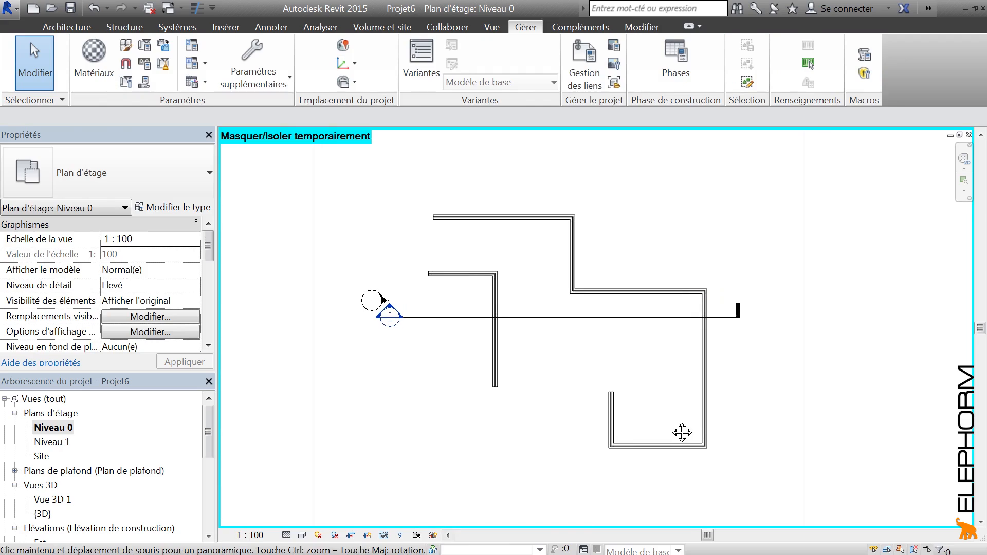
scroll(673, 431, down, 1)
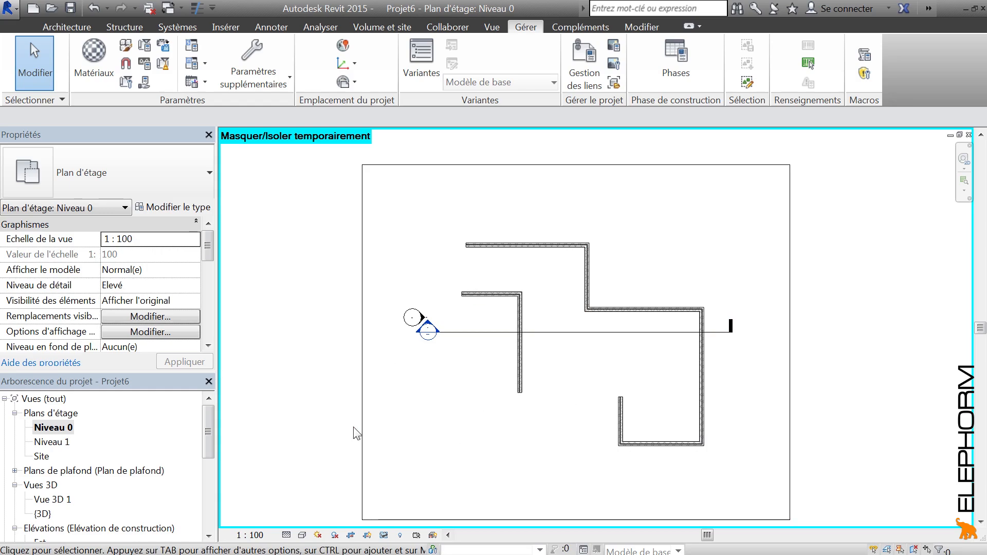
click(384, 536)
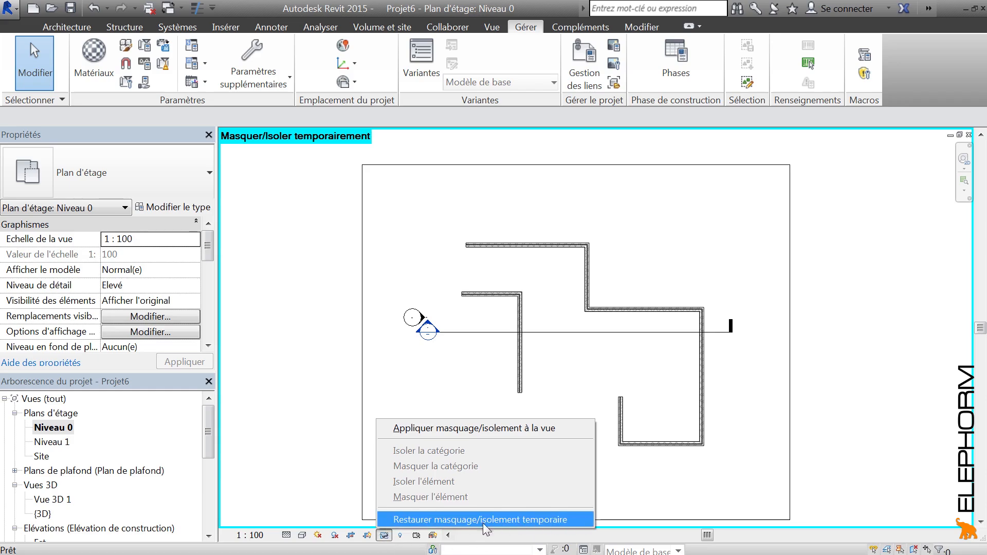
click(532, 520)
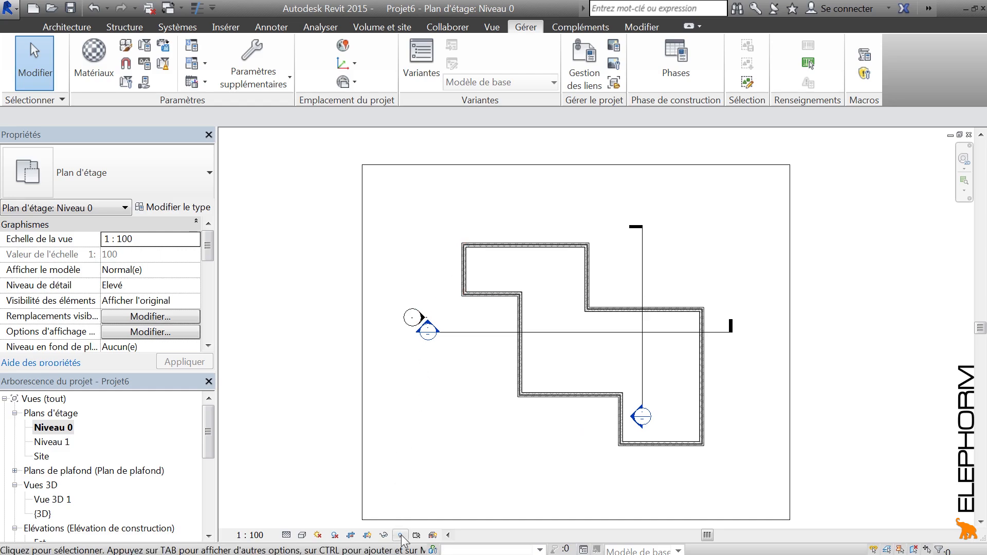
click(465, 270)
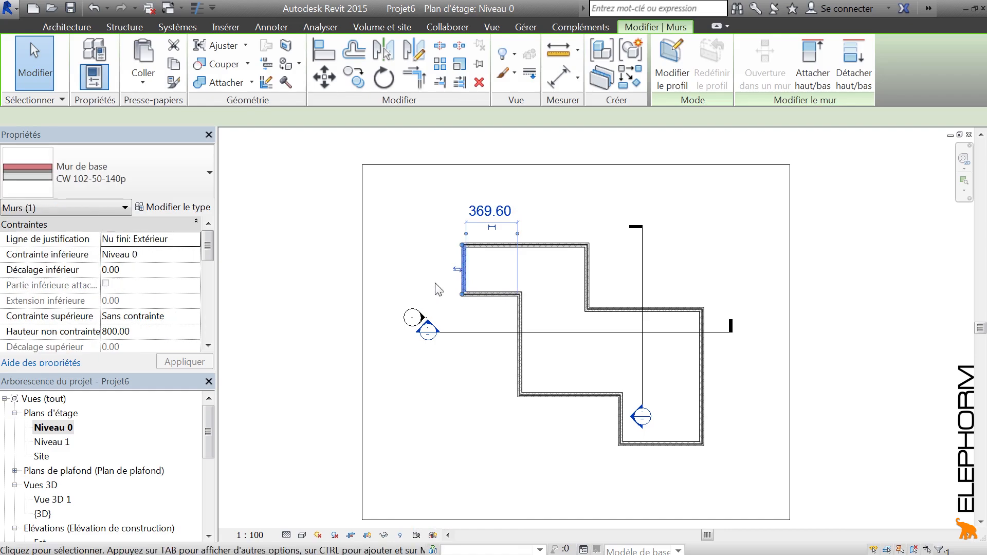
click(384, 535)
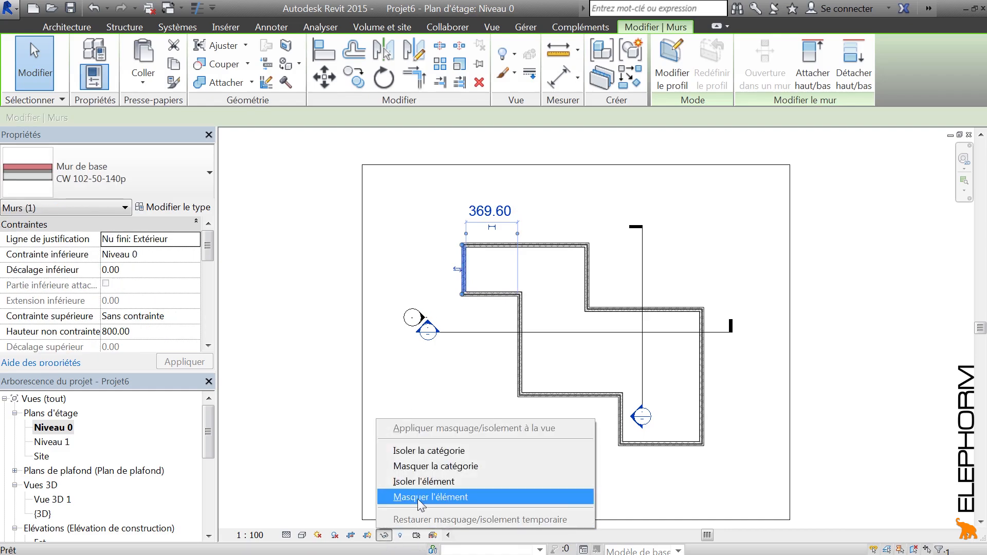
click(293, 296)
Hide the westernmost wall permanently in the view as an individual element.
click(465, 265)
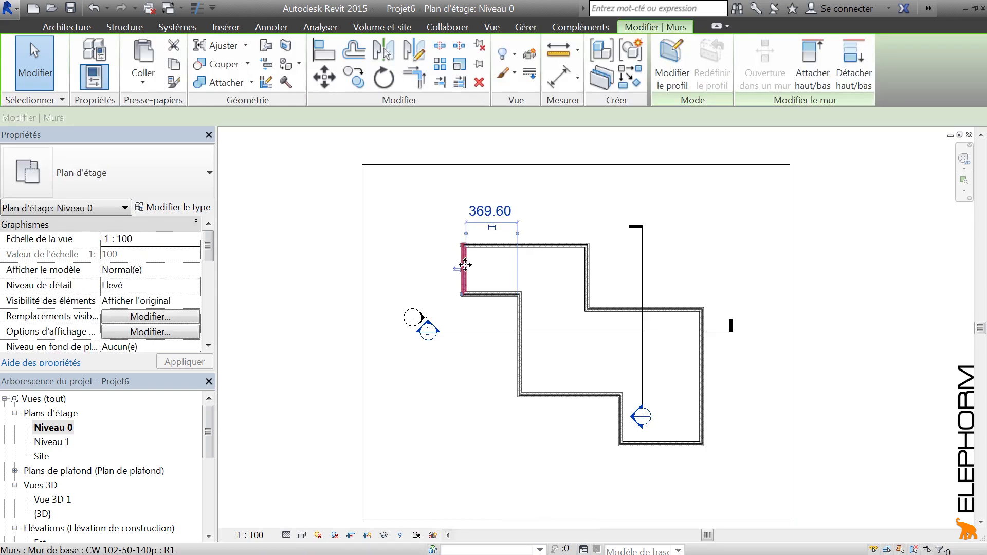
right_click(465, 265)
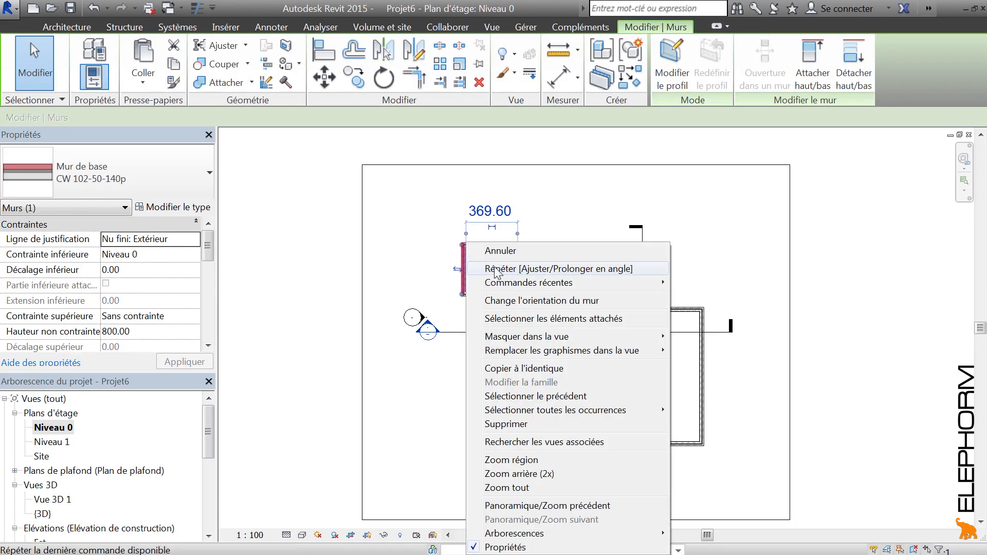
mouse_move(569, 339)
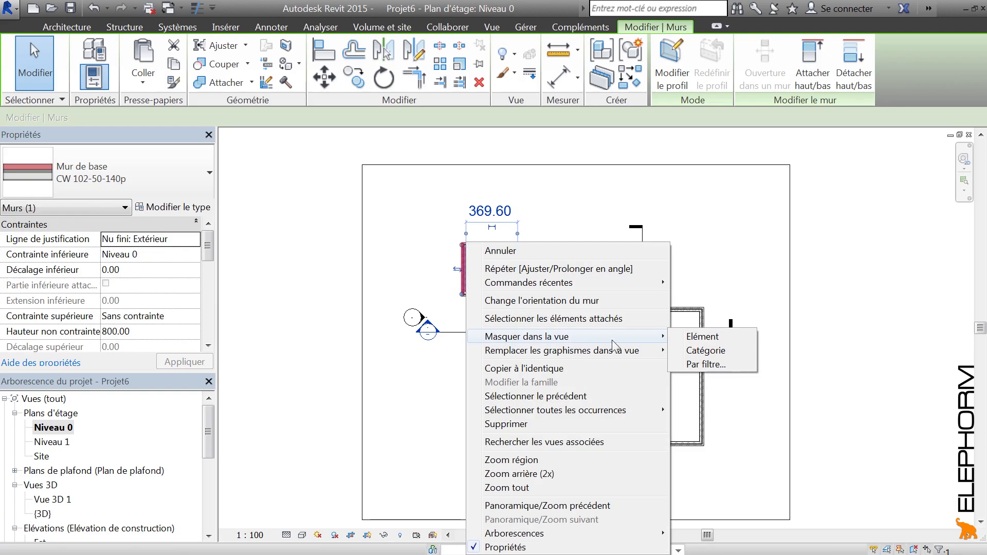
click(710, 339)
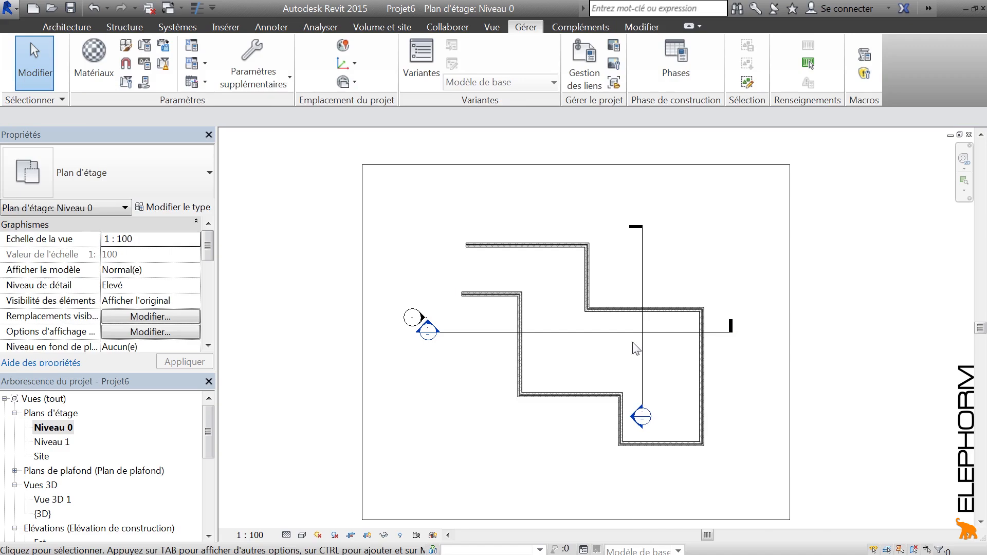
Hide the vertical section line permanently in the view as an individual element.
click(643, 267)
right_click(642, 266)
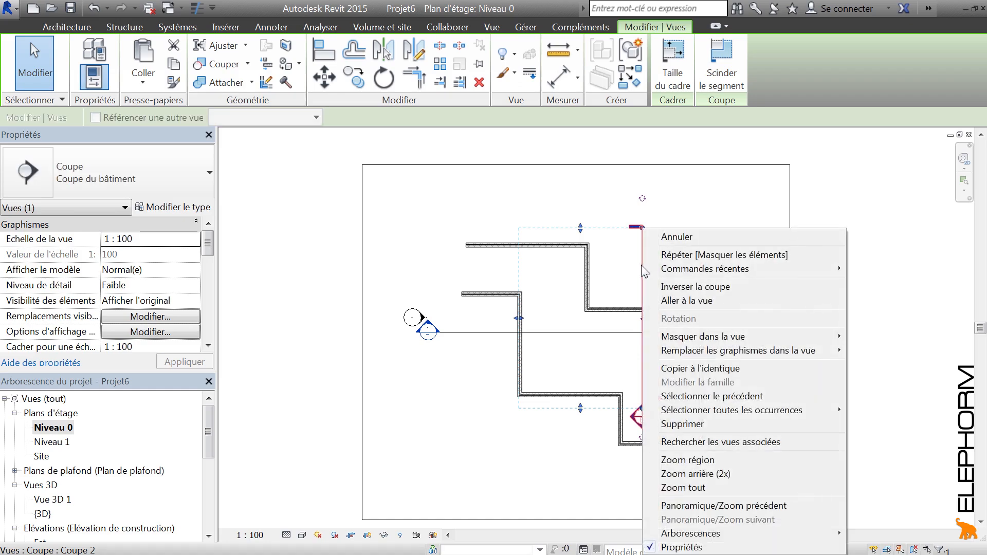
mouse_move(732, 339)
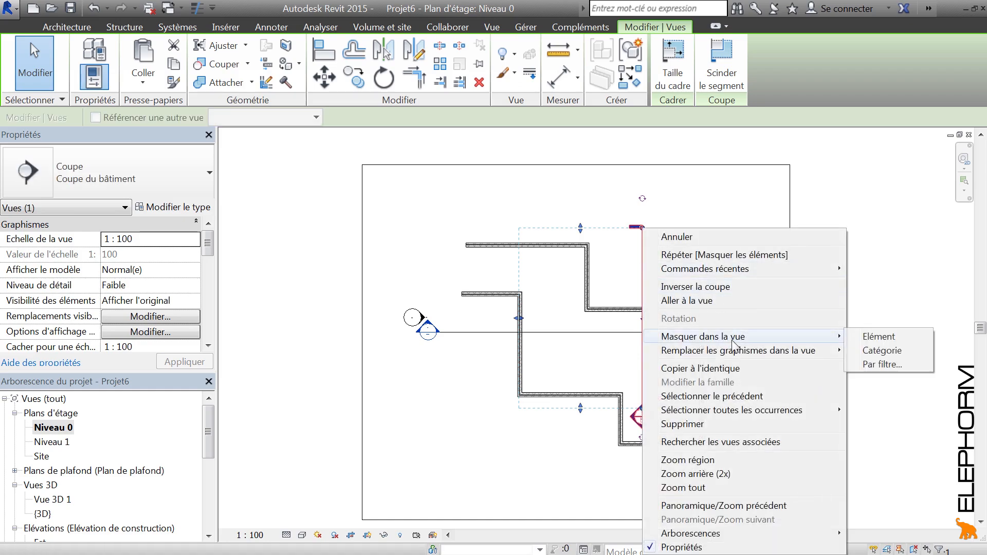
click(880, 339)
Hide the horizontal wall on the building's lower edge permanently in the view as an individual element.
click(565, 396)
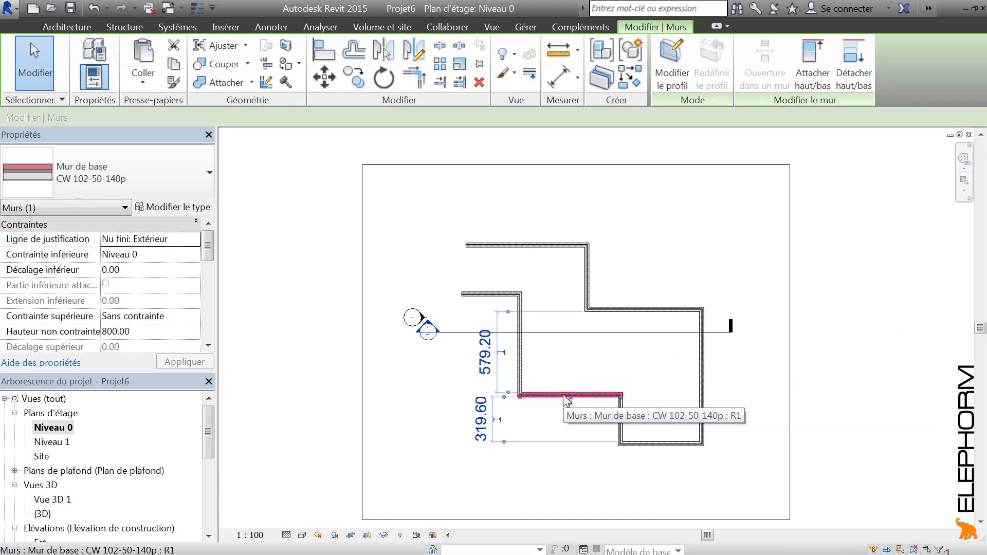
right_click(566, 399)
mouse_move(629, 176)
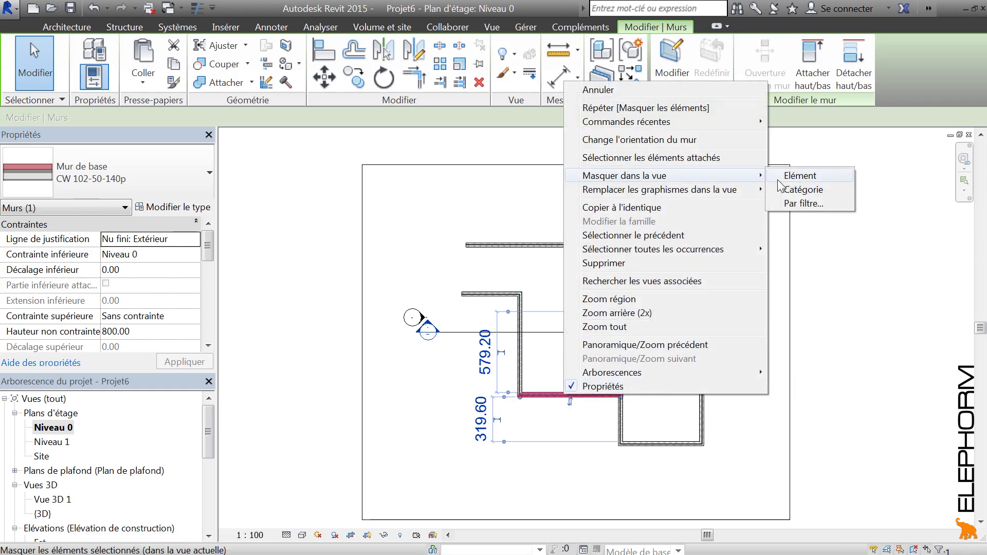
click(794, 176)
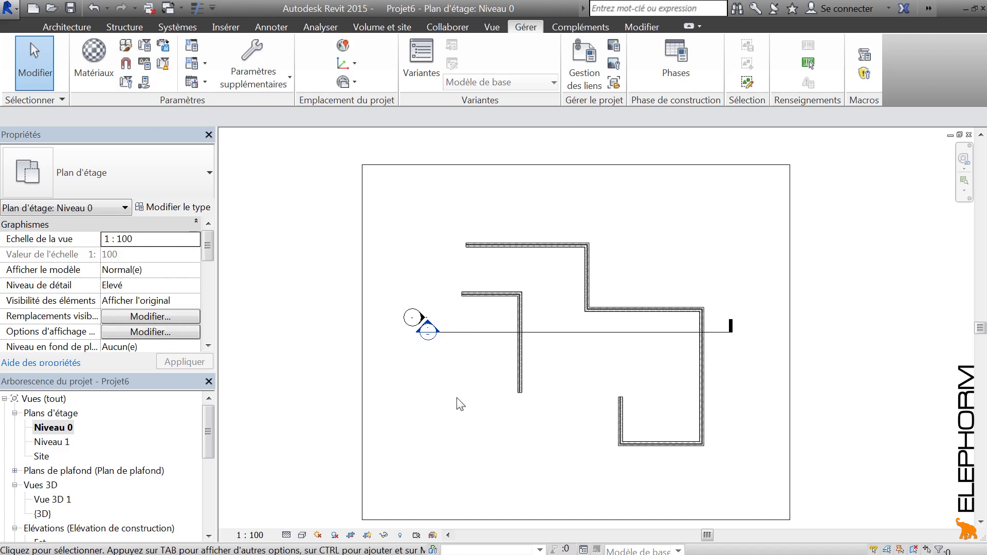
click(384, 535)
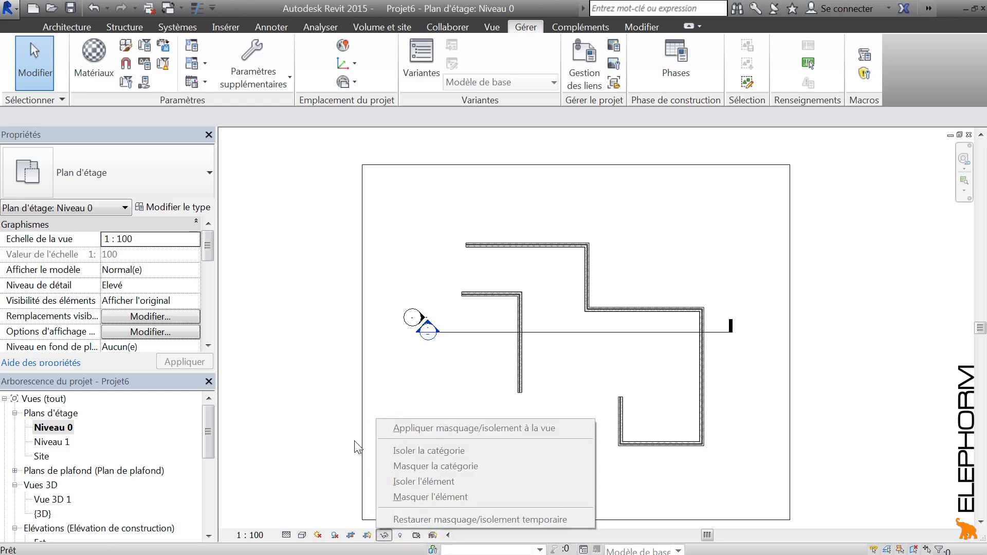
click(311, 444)
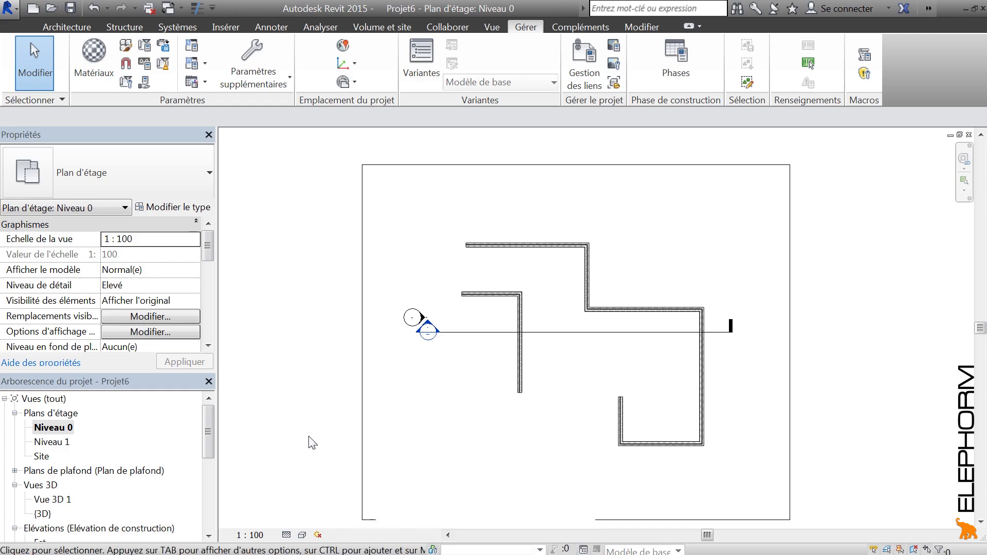
click(472, 297)
click(384, 535)
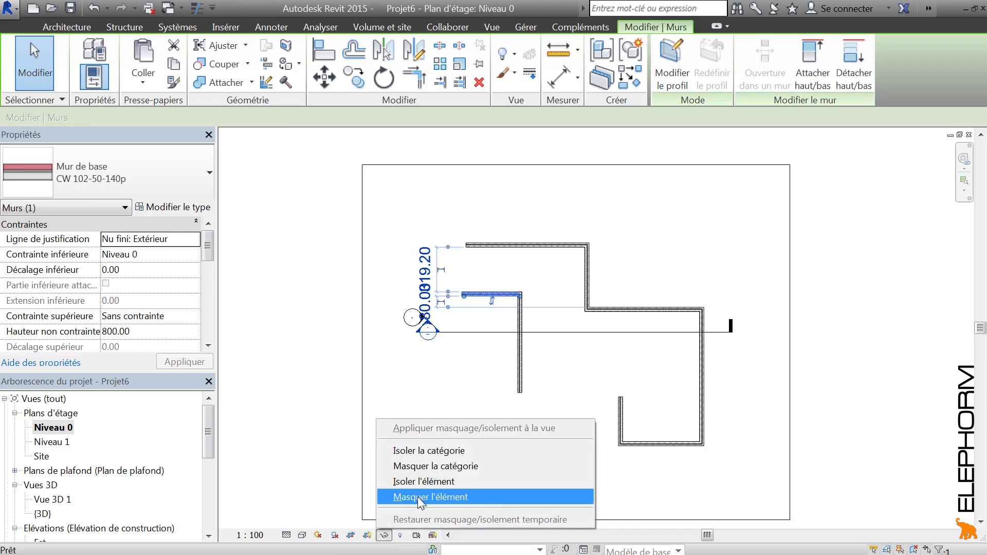
click(418, 497)
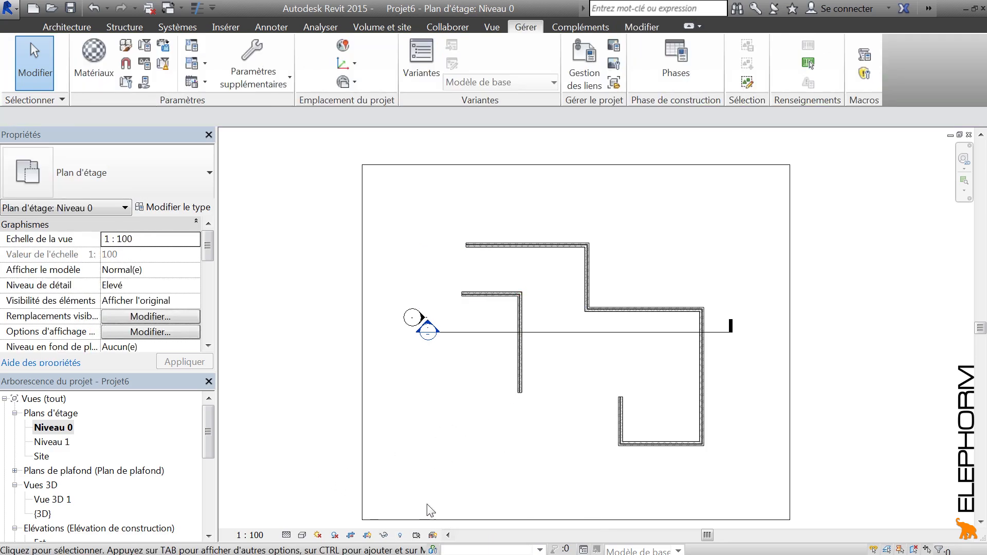
Reveal the hidden elements, unhide the westernmost wall in the view as an individual element, and leave the reveal mode.
click(401, 535)
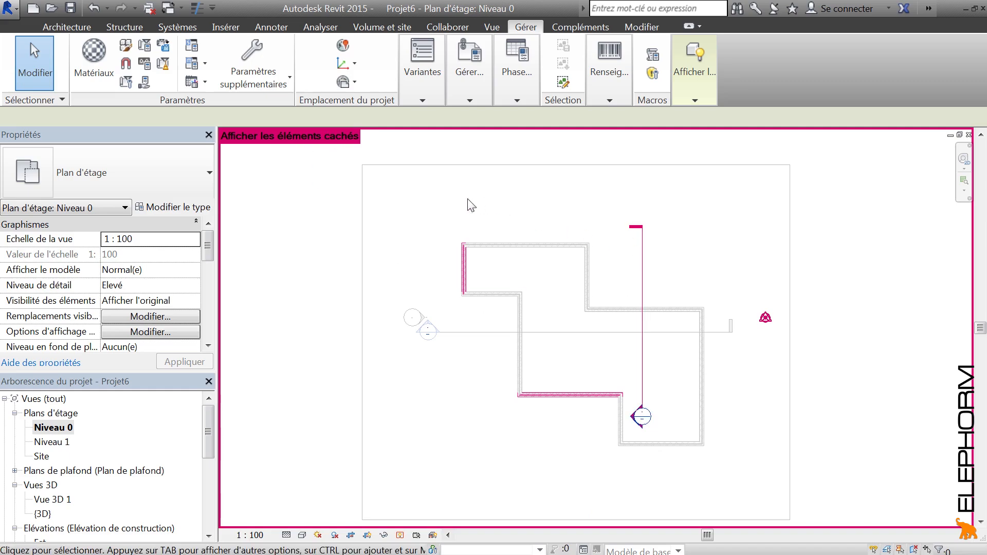
click(462, 264)
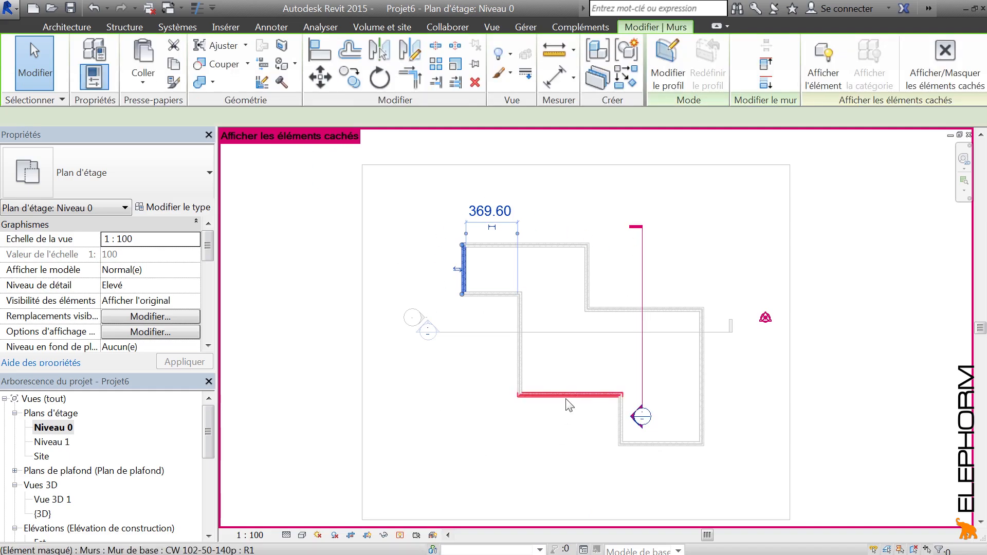
click(566, 395)
key(Escape)
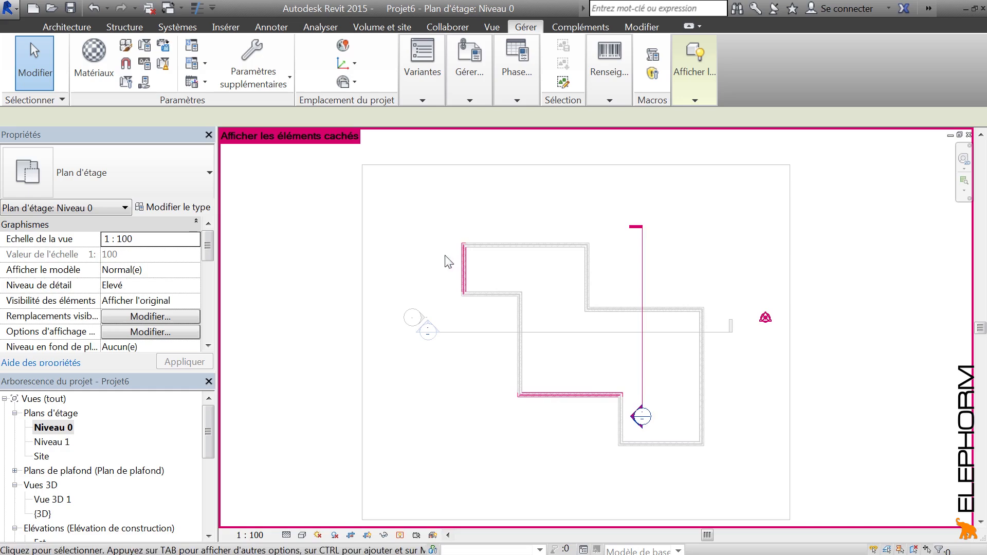
click(463, 264)
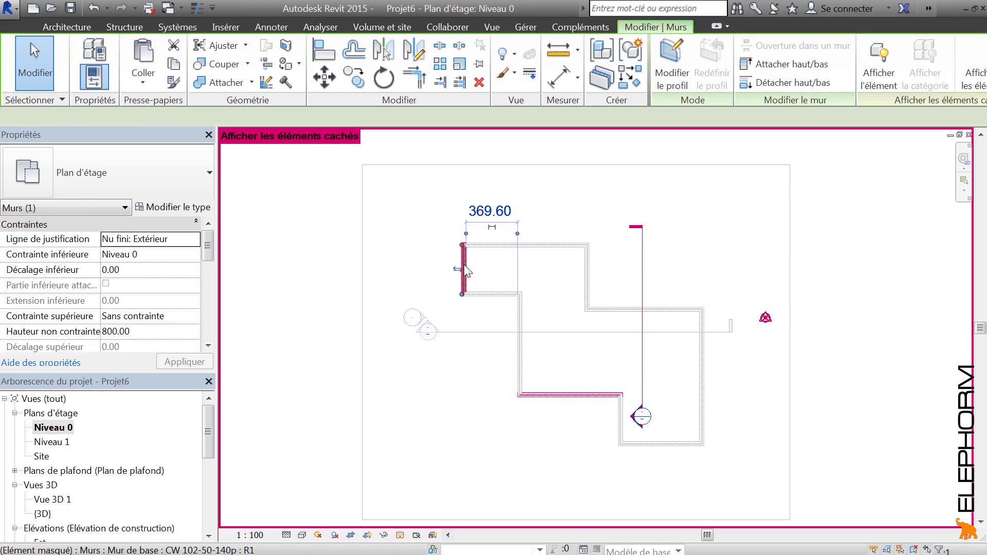
right_click(464, 264)
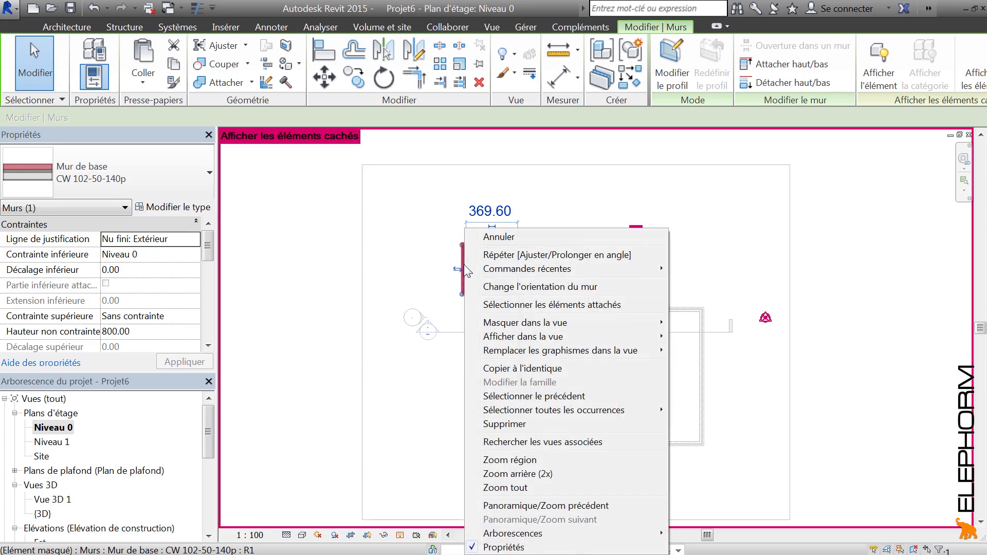
mouse_move(561, 324)
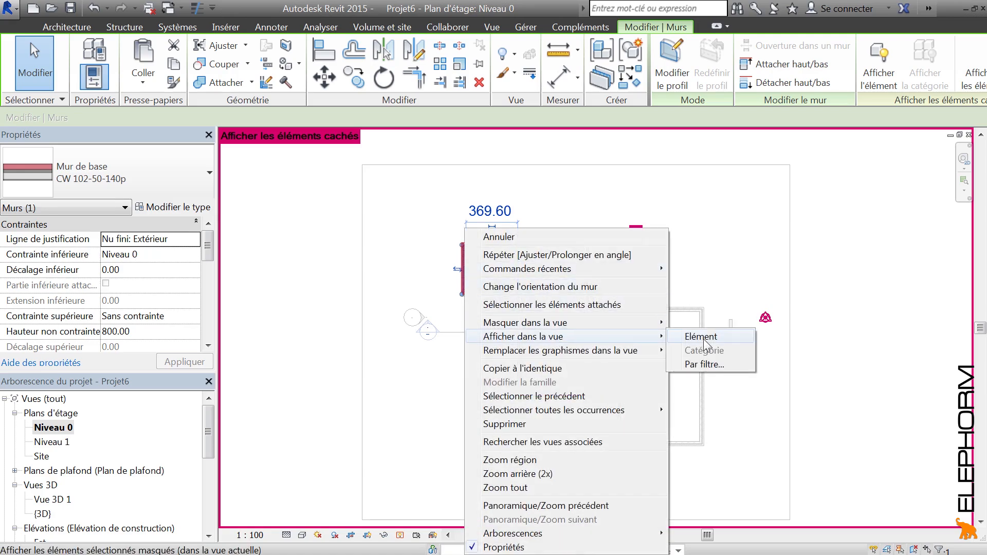
click(703, 338)
key(Escape)
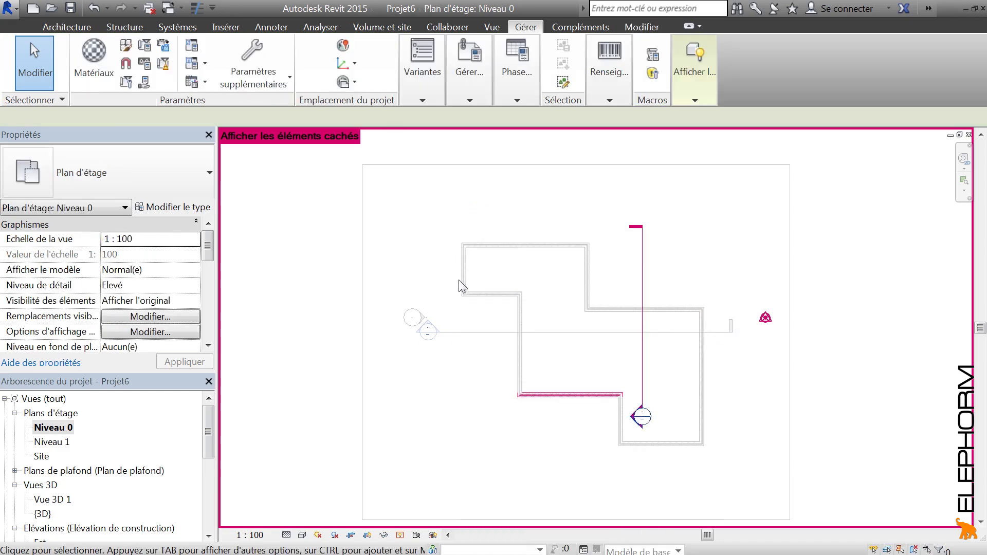
click(400, 535)
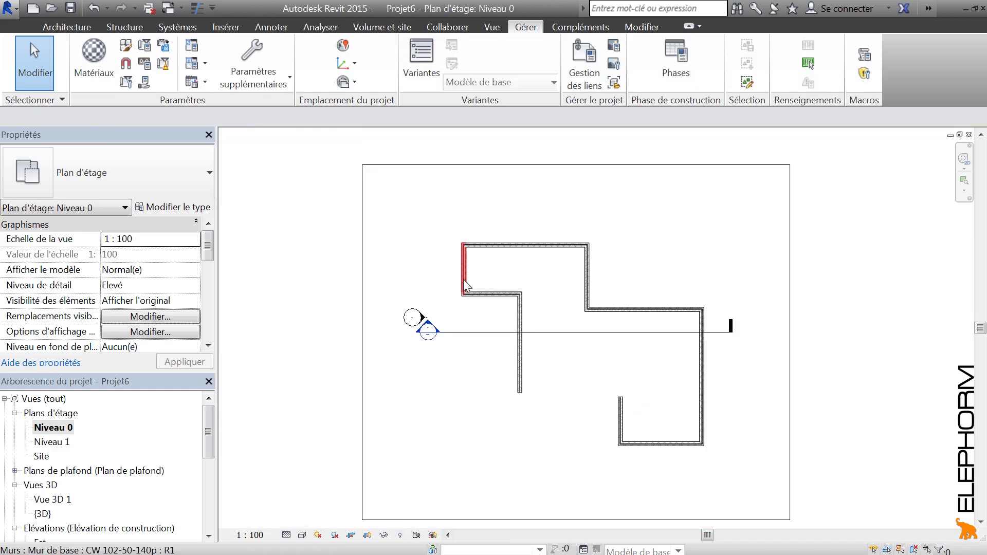
Reveal the hidden elements again and unhide the horizontal wall on the building's lower edge as an individual element.
click(400, 535)
click(571, 396)
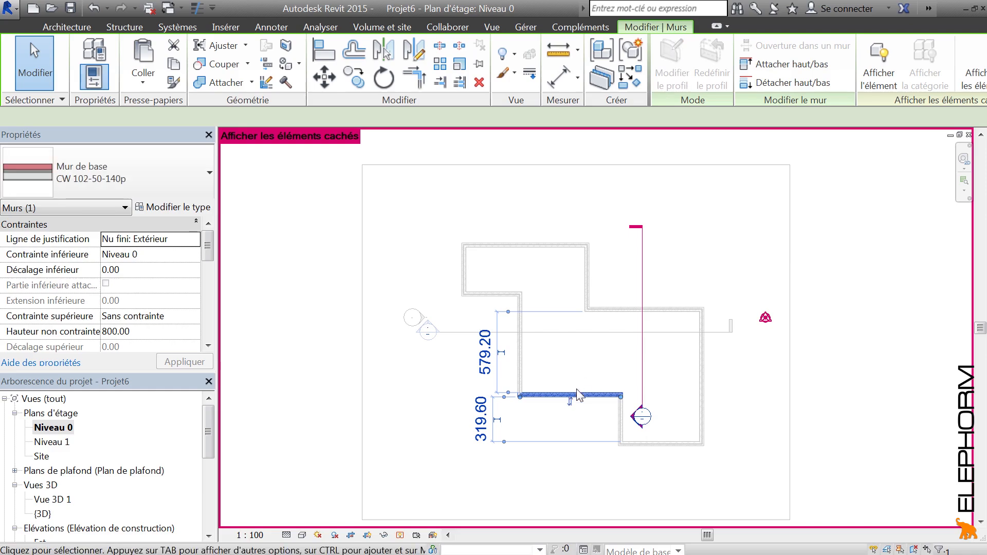
right_click(569, 395)
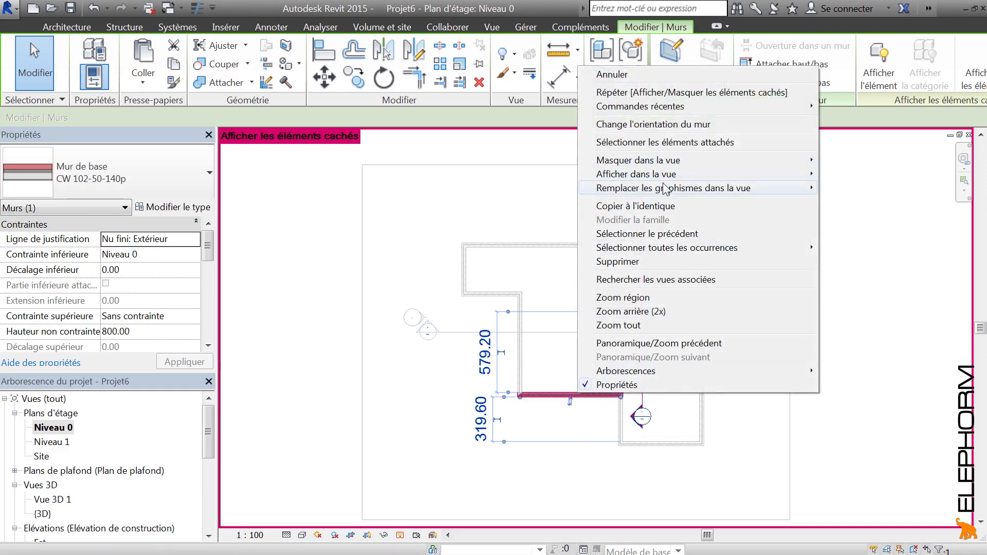
mouse_move(665, 180)
click(857, 173)
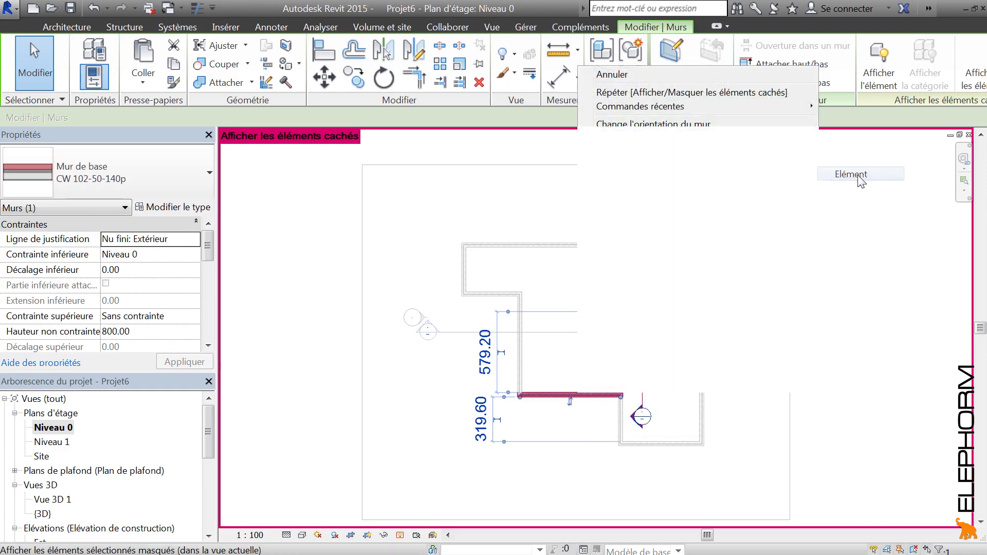
key(Escape)
Unhide the vertical section line in the view as an individual element and leave the reveal hidden elements mode.
click(642, 260)
right_click(642, 259)
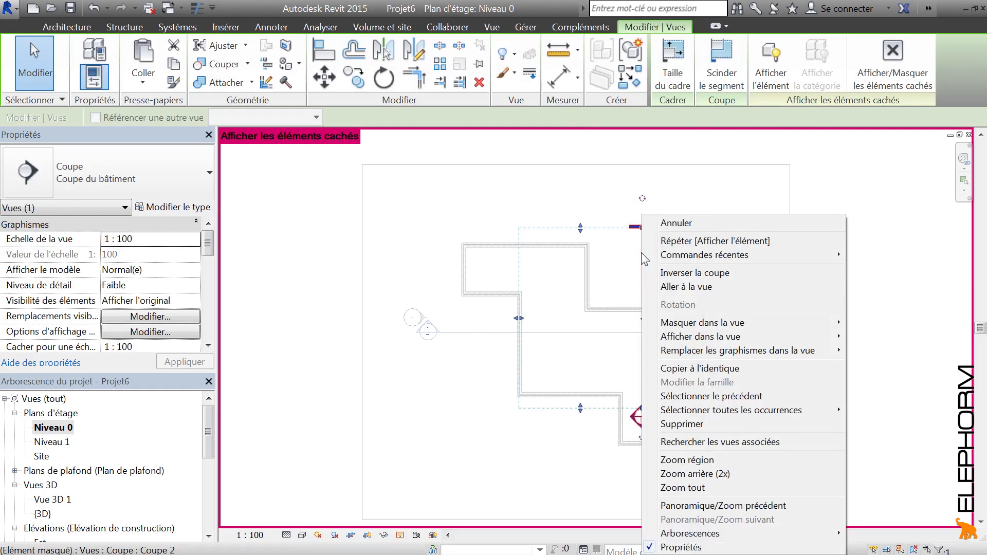
mouse_move(719, 338)
click(879, 338)
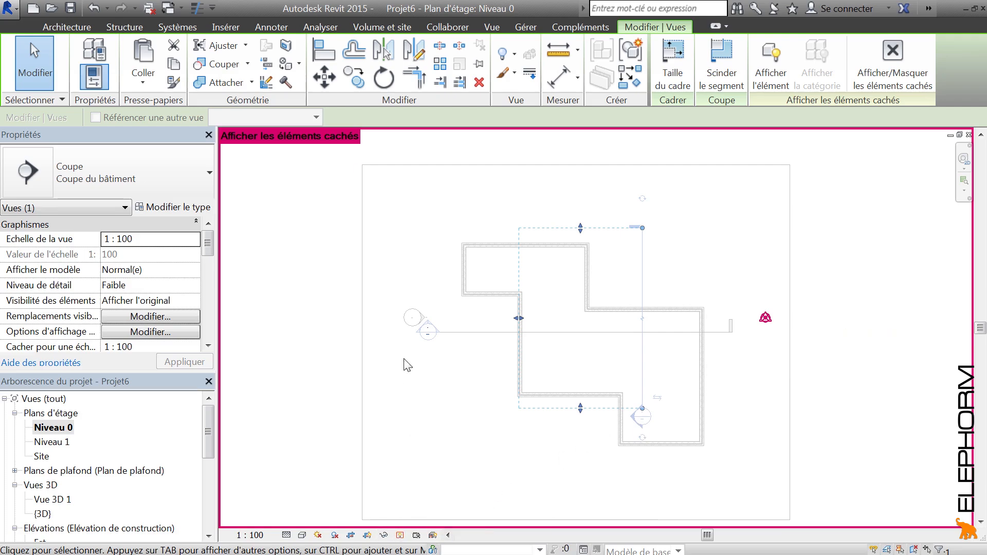
click(400, 535)
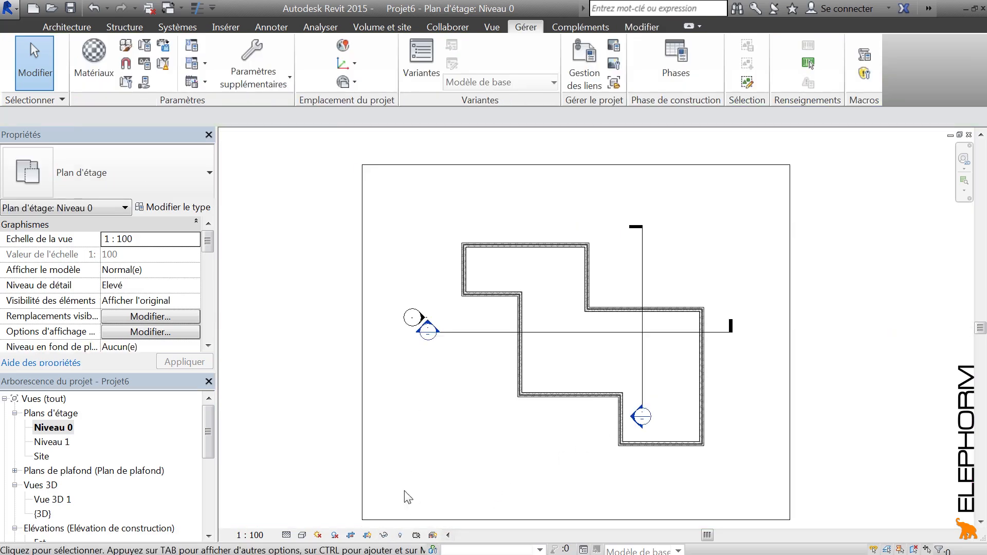
Temporarily hide the westernmost wall and the vertical section line as individual elements.
click(466, 267)
click(384, 535)
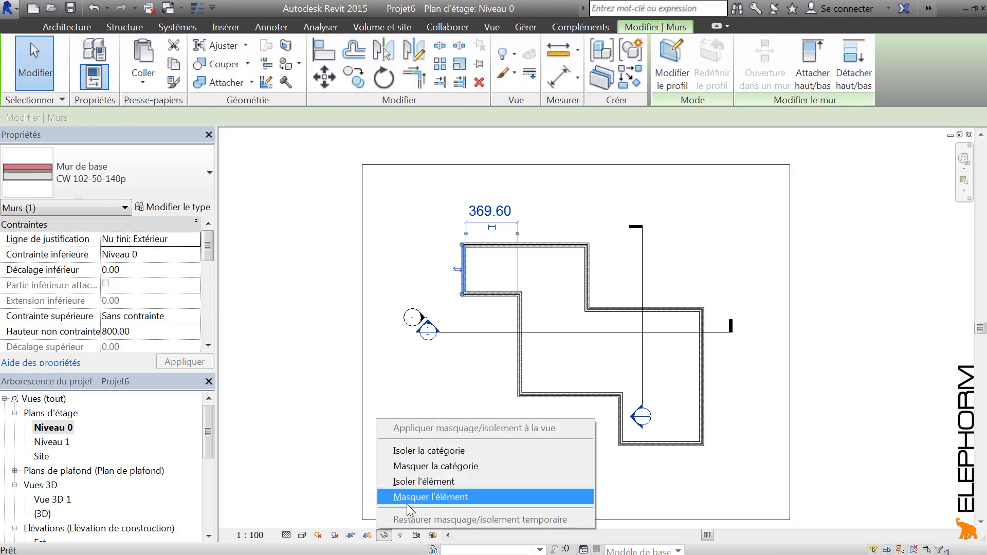
click(411, 497)
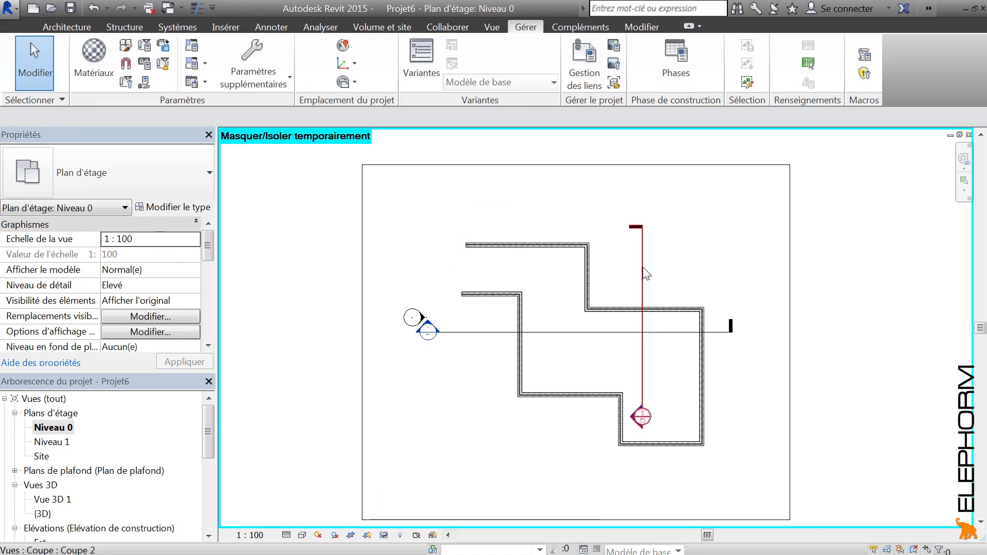
click(642, 391)
click(384, 535)
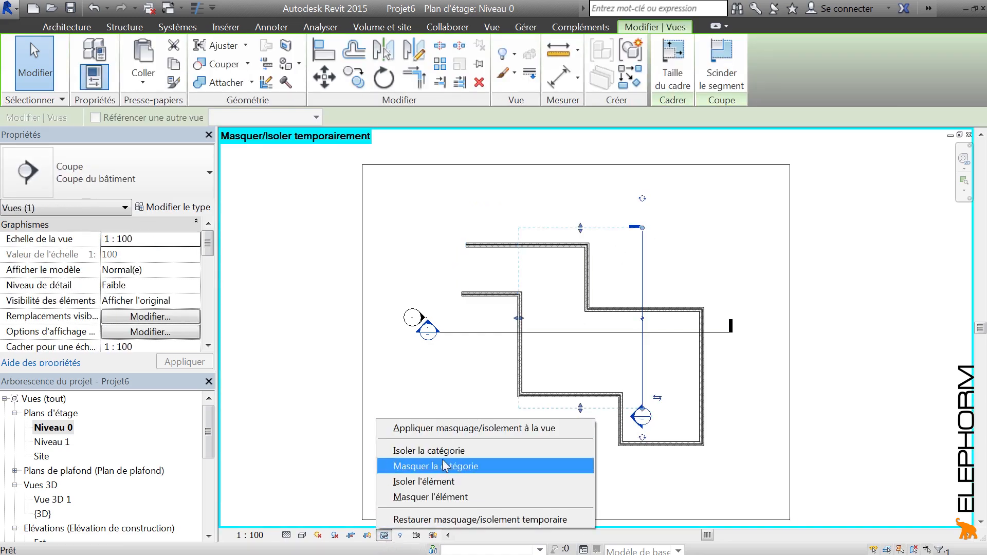
click(432, 496)
Temporarily hide the horizontal wall on the building's lower edge and apply all the temporary hiding permanently to the view.
click(565, 396)
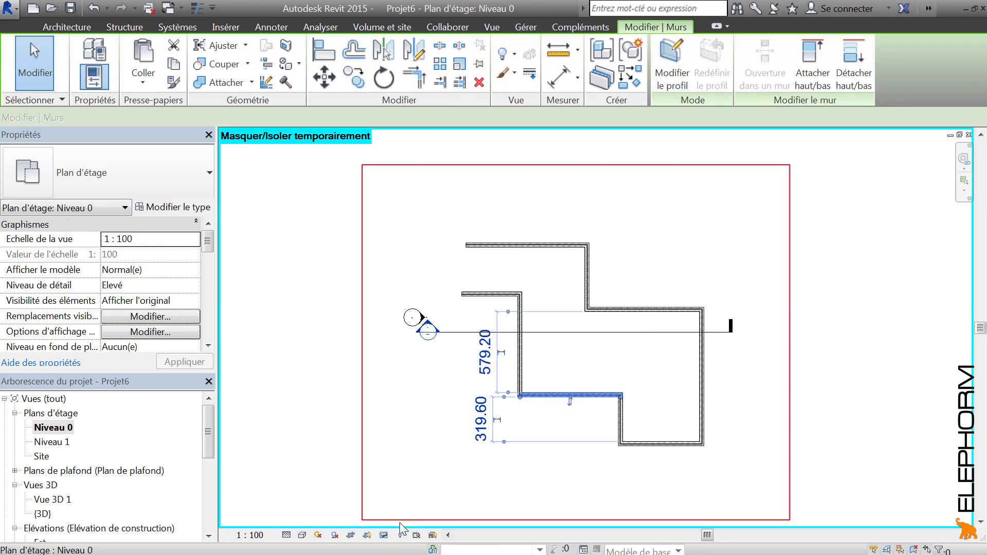
click(384, 536)
click(420, 499)
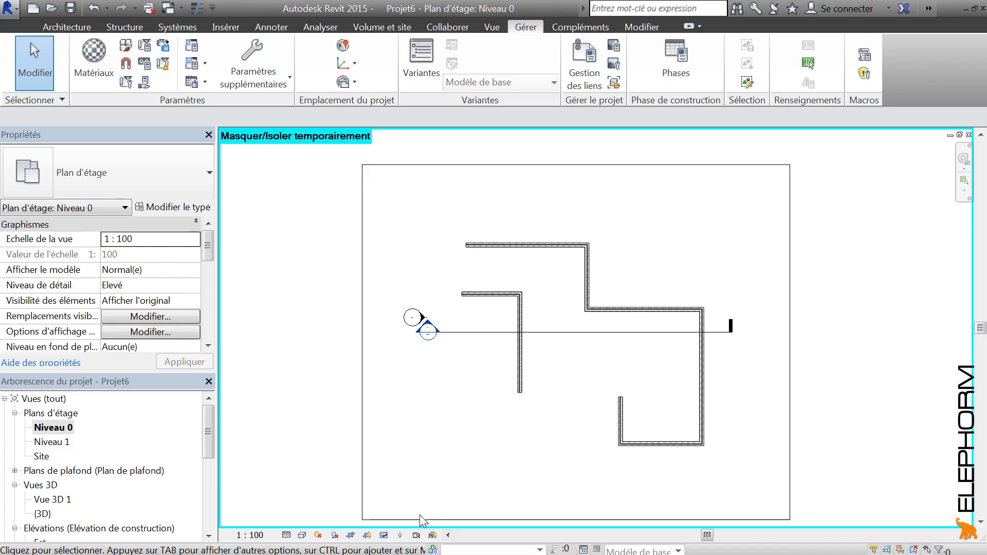
click(383, 535)
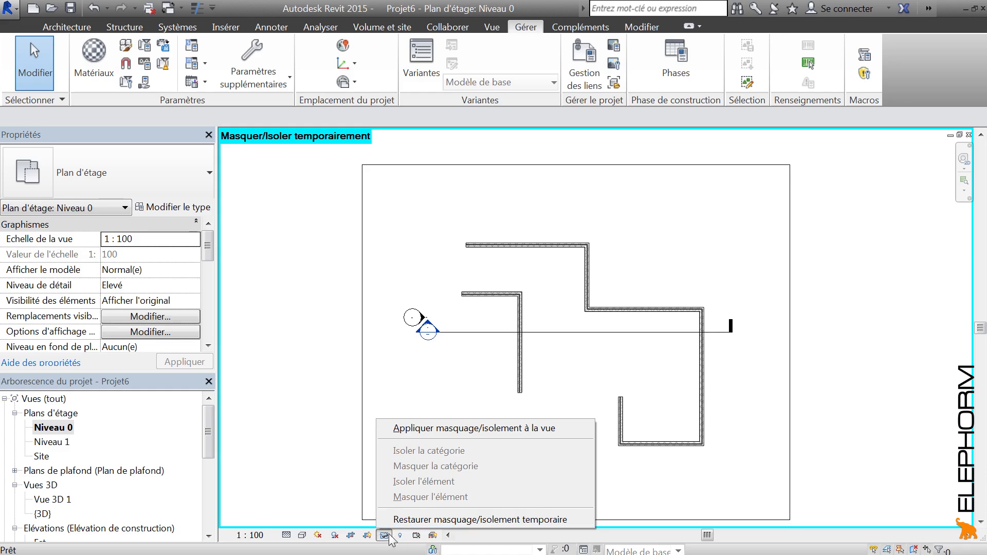
click(427, 429)
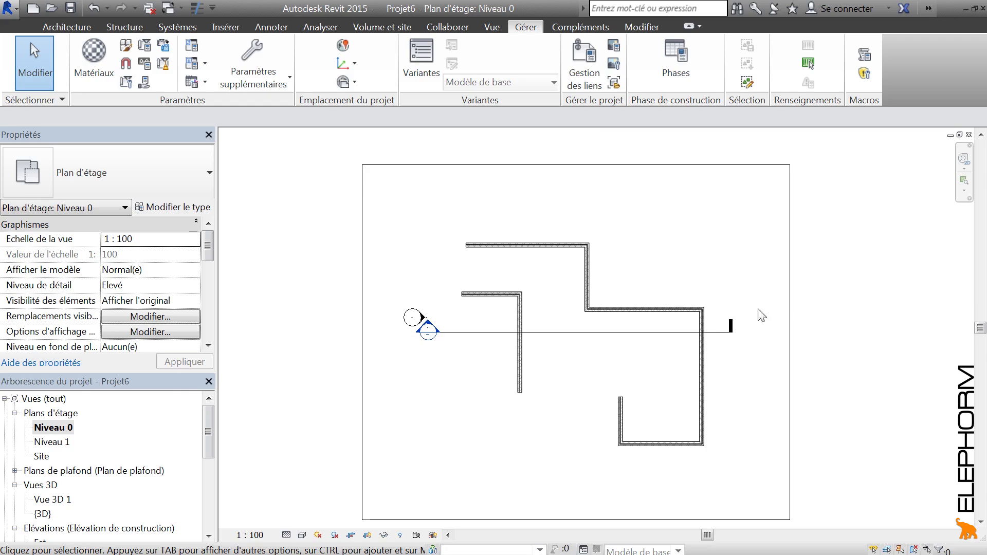
Reveal the hidden elements and unhide the lower horizontal wall, the westernmost wall and the vertical section line together as elements.
click(401, 536)
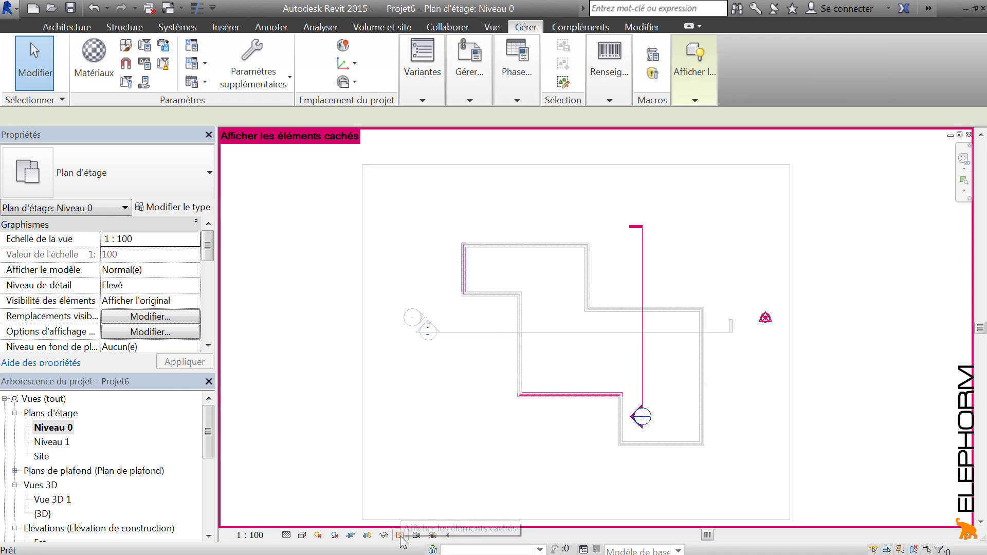
click(579, 396)
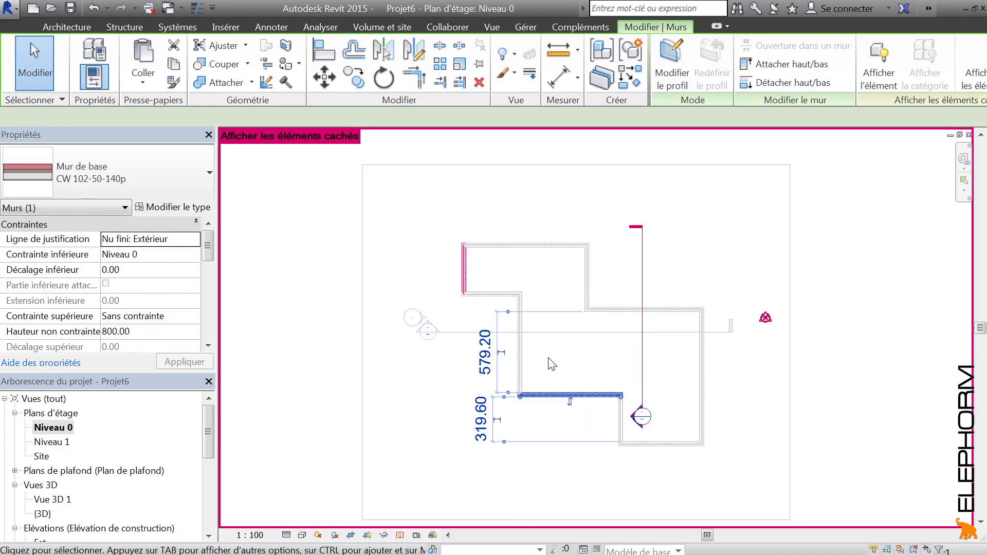
ctrl+click(463, 268)
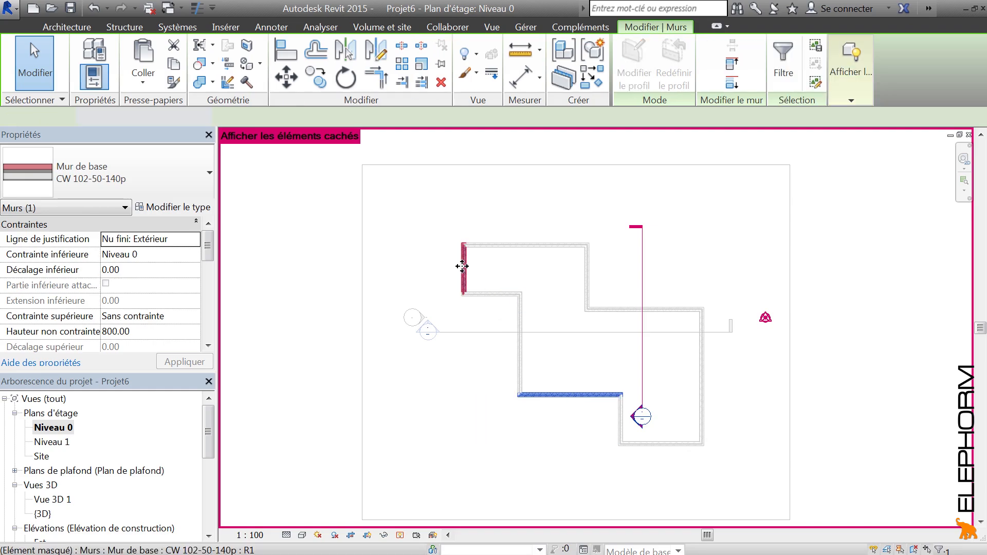
ctrl+click(642, 269)
right_click(641, 269)
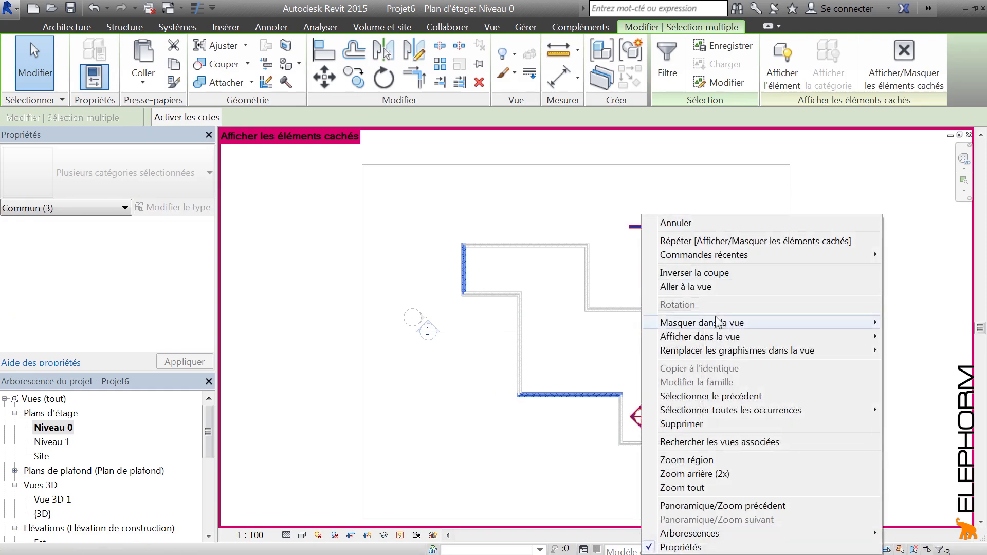
mouse_move(728, 337)
click(912, 336)
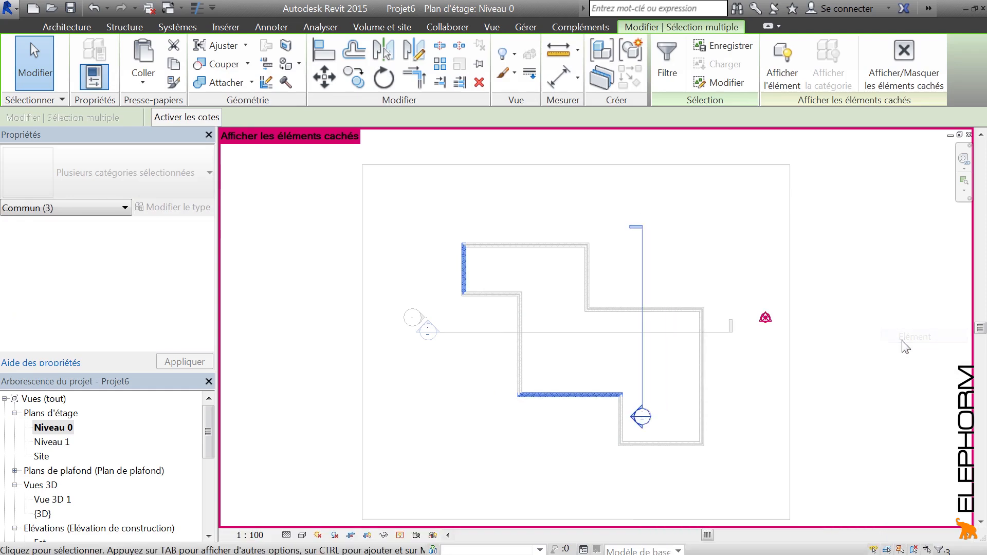
click(444, 414)
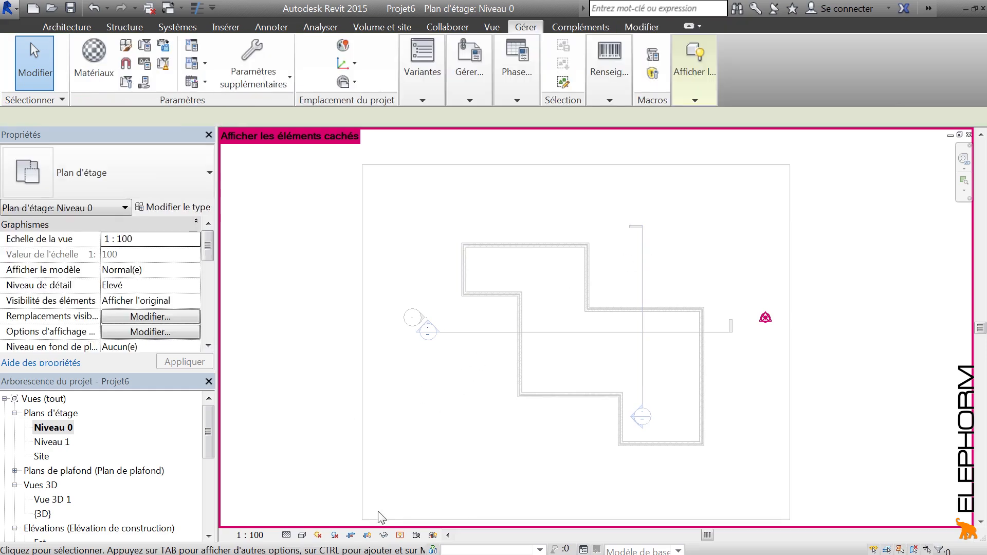